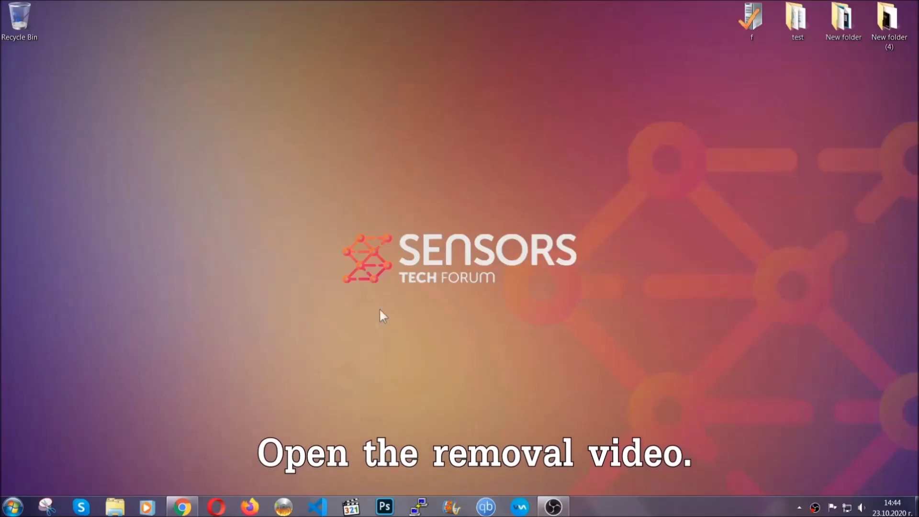
From the removal video's description link, download SpyHunter-Installer.exe and launch it
{"action": "left_click", "coordinate": [182, 508]}
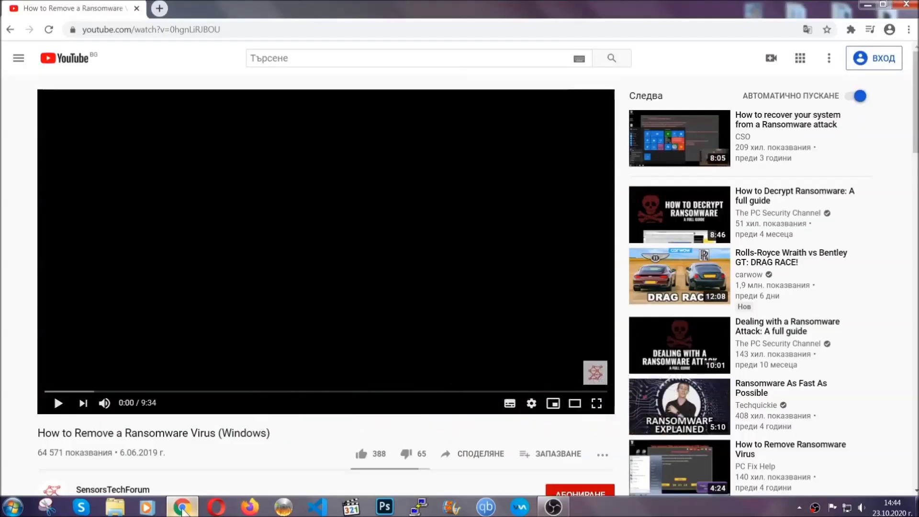
{"action": "scroll", "coordinate": [167, 390], "scroll_direction": "down", "scroll_amount": 4}
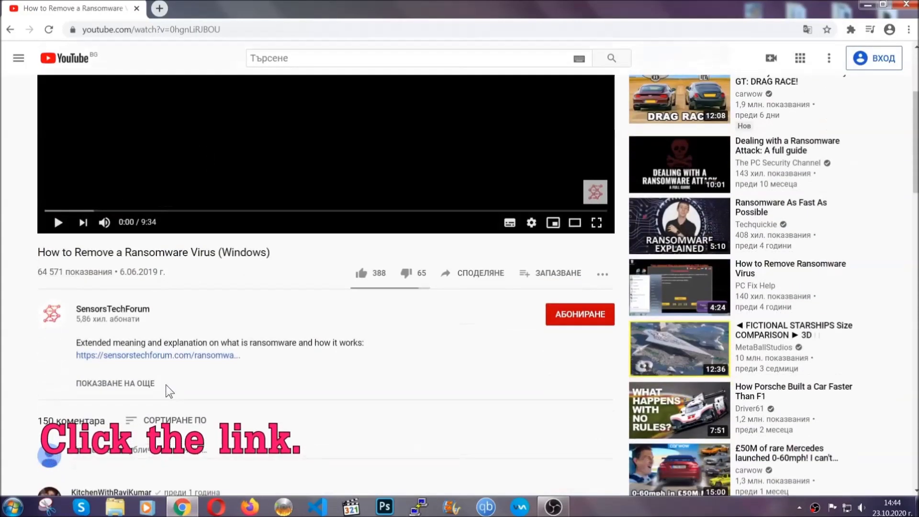
{"action": "left_click", "coordinate": [182, 356]}
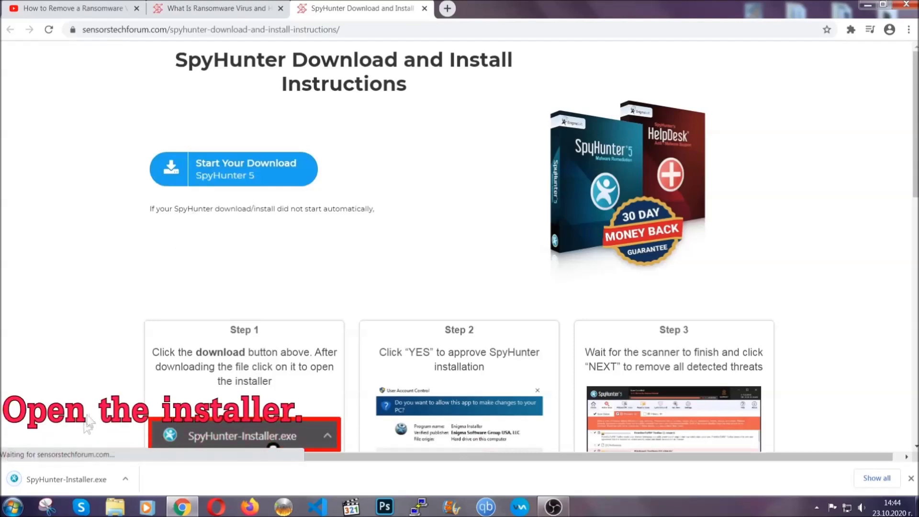
{"action": "left_click", "coordinate": [65, 477]}
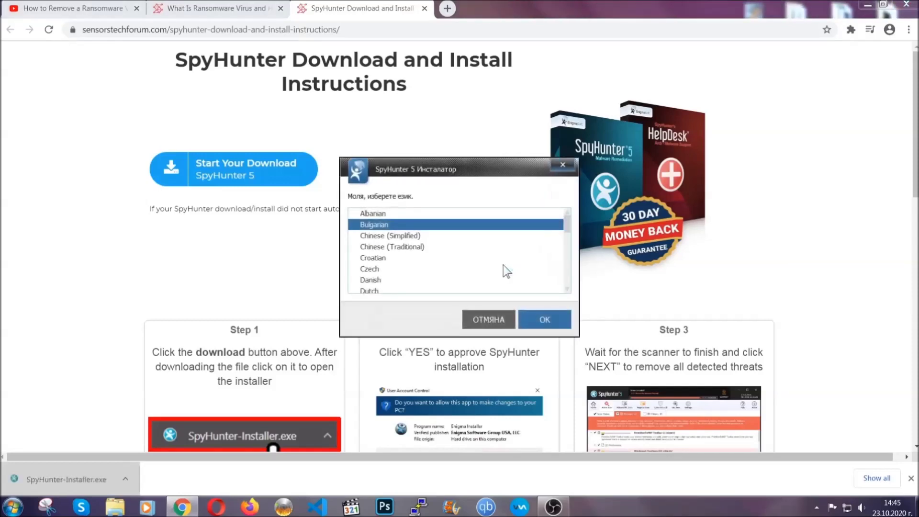
Install SpyHunter 5 in English, accepting the EULA and Privacy Policy, and finish setup
{"action": "scroll", "coordinate": [480, 263], "scroll_direction": "down", "scroll_amount": 2}
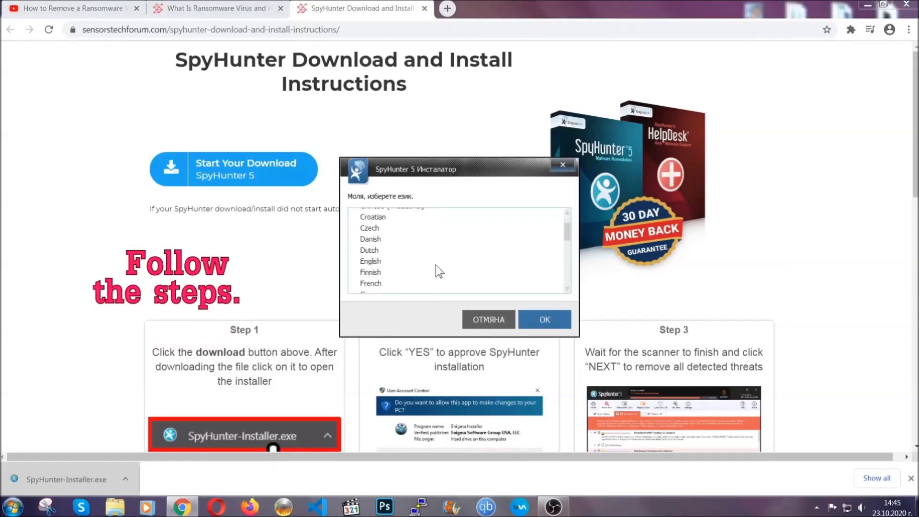
{"action": "left_click", "coordinate": [433, 263]}
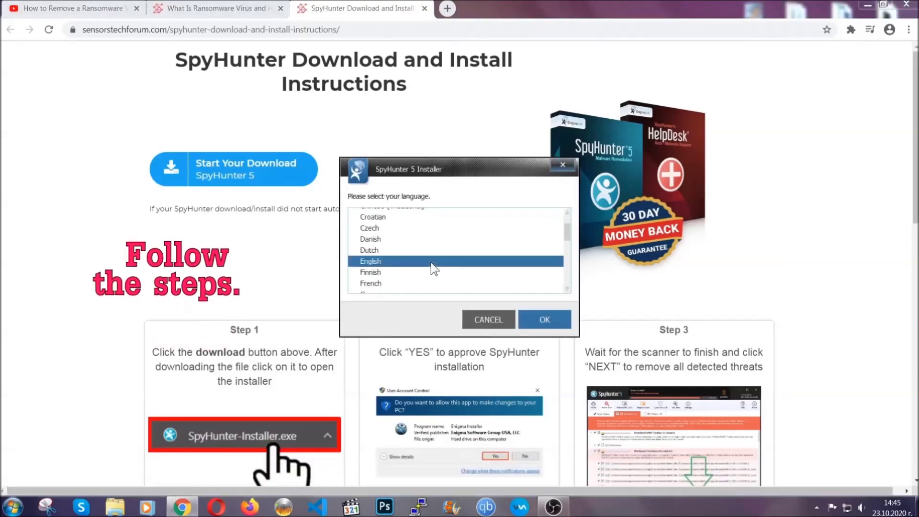
{"action": "left_click", "coordinate": [537, 319]}
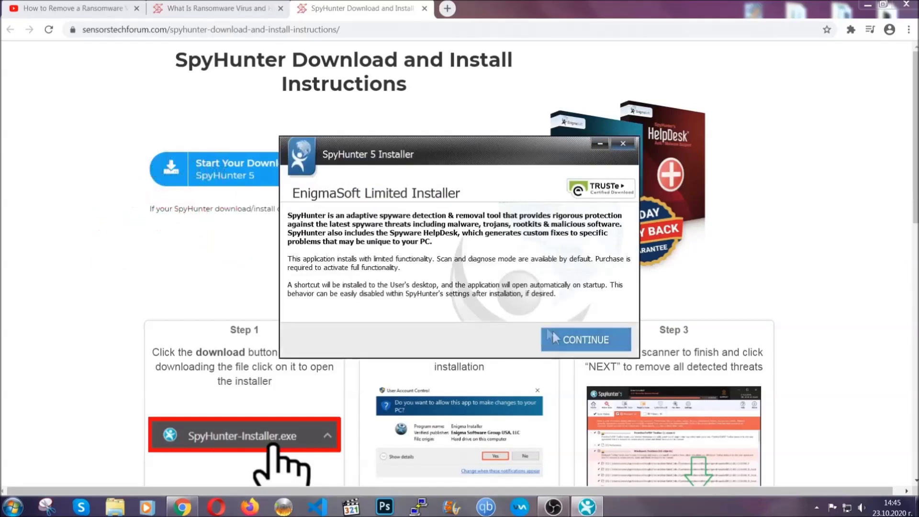
{"action": "left_click", "coordinate": [553, 335]}
{"action": "left_click", "coordinate": [527, 311]}
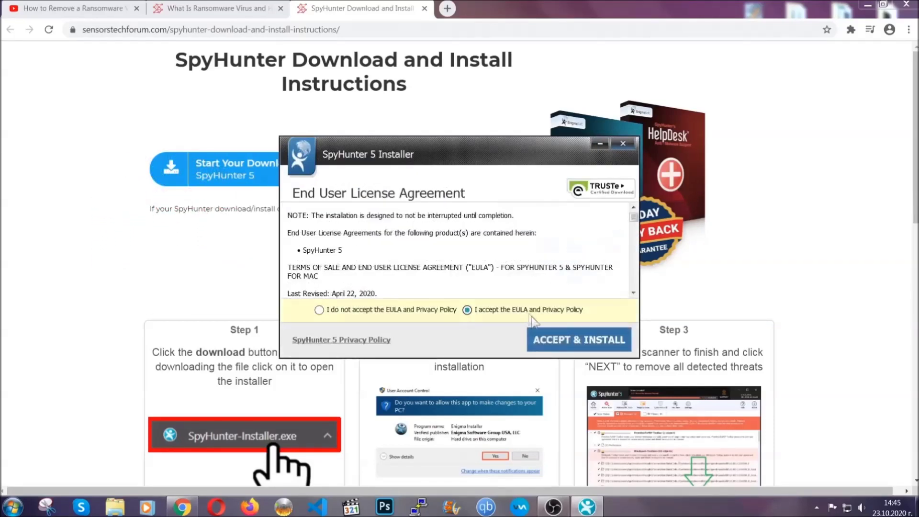
{"action": "left_click", "coordinate": [548, 339]}
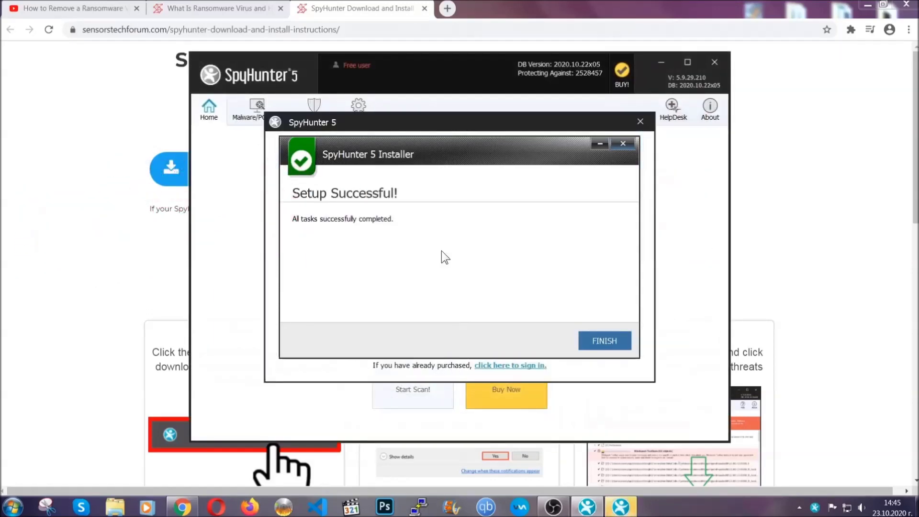
{"action": "left_click", "coordinate": [587, 343]}
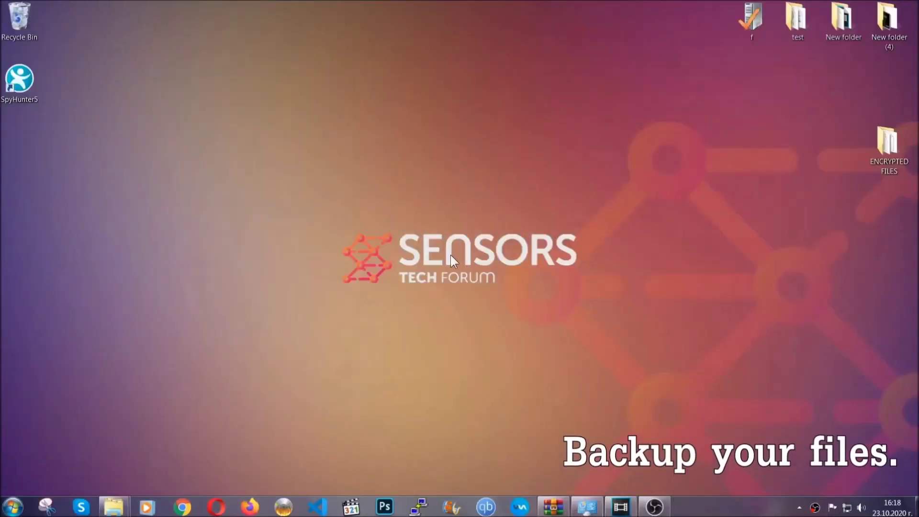
Copy all six .efji files from the ENCRYPTED FILES folder
{"action": "double_click", "coordinate": [882, 147]}
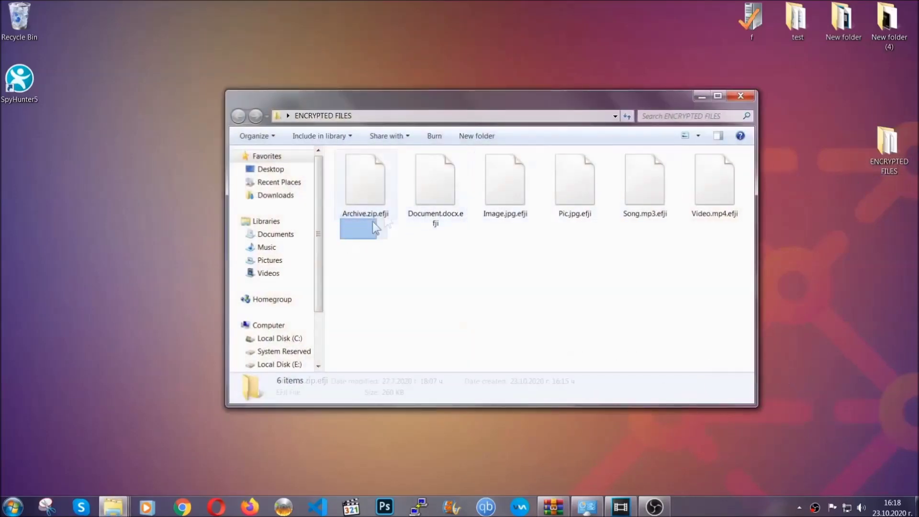
{"action": "left_click_drag", "start_coordinate": [373, 223], "coordinate": [719, 170]}
{"action": "right_click", "coordinate": [719, 171]}
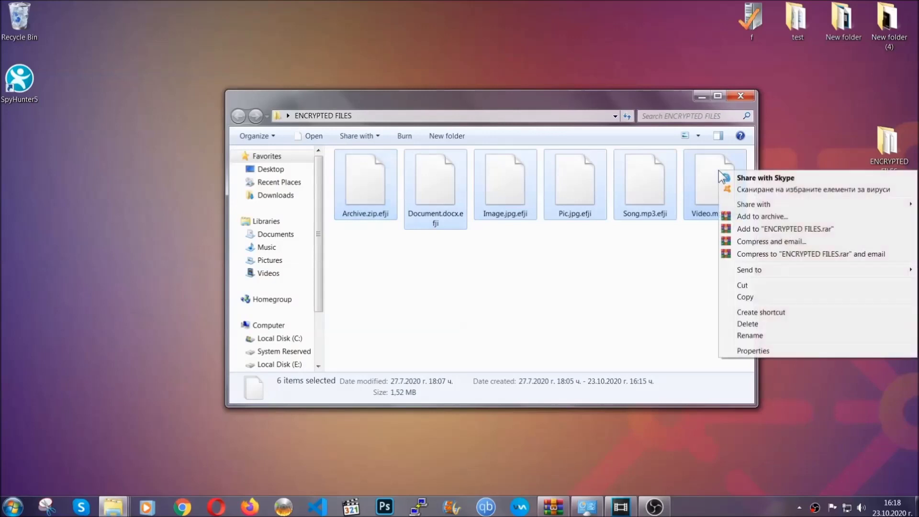
{"action": "left_click", "coordinate": [744, 298]}
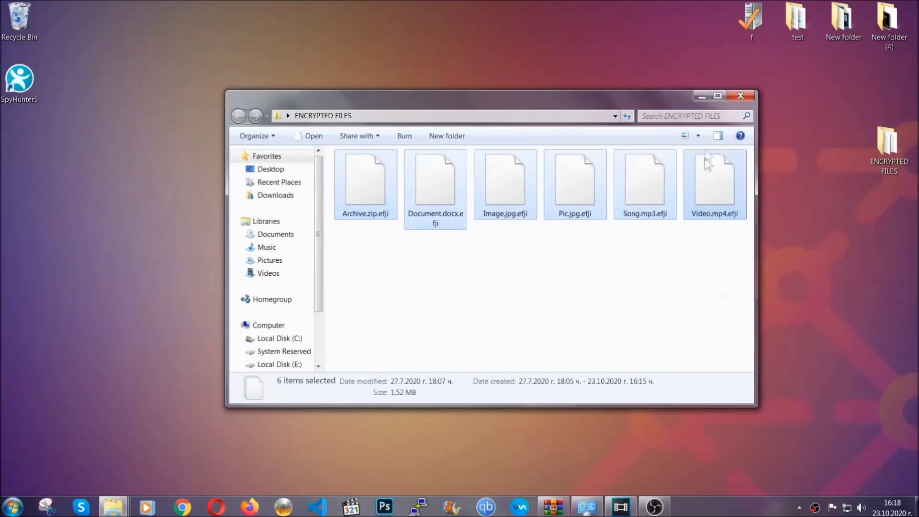
{"action": "left_click", "coordinate": [701, 97]}
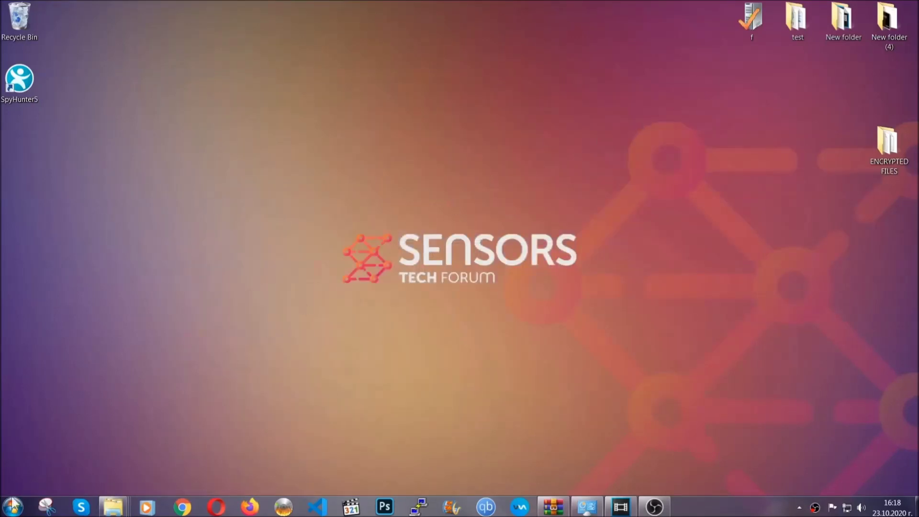
Paste the six copied files onto FLASH DRIVE (H:) and close the drive window
{"action": "left_click", "coordinate": [12, 506]}
{"action": "left_click", "coordinate": [174, 358]}
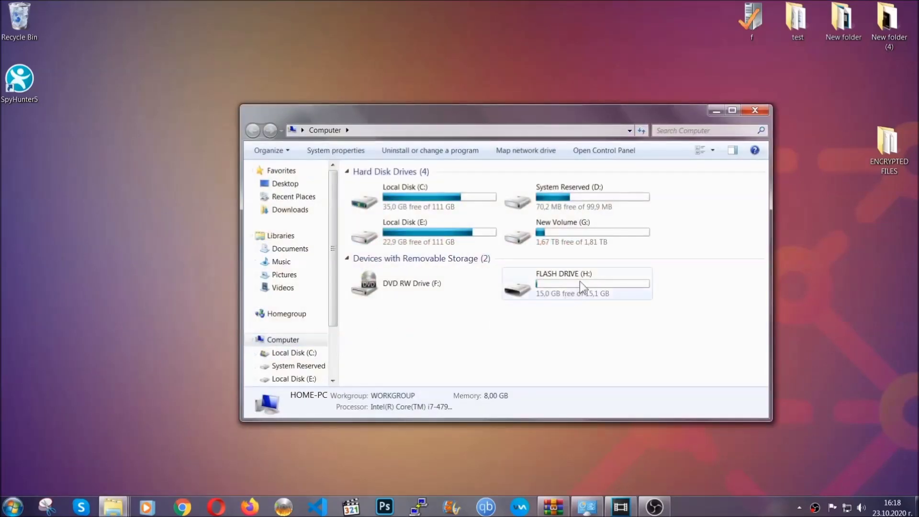
{"action": "double_click", "coordinate": [580, 280]}
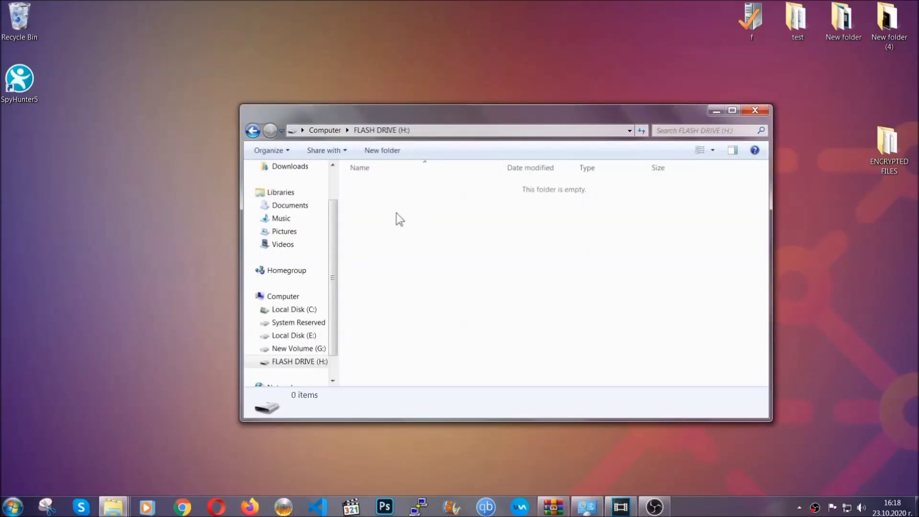
{"action": "right_click", "coordinate": [397, 213]}
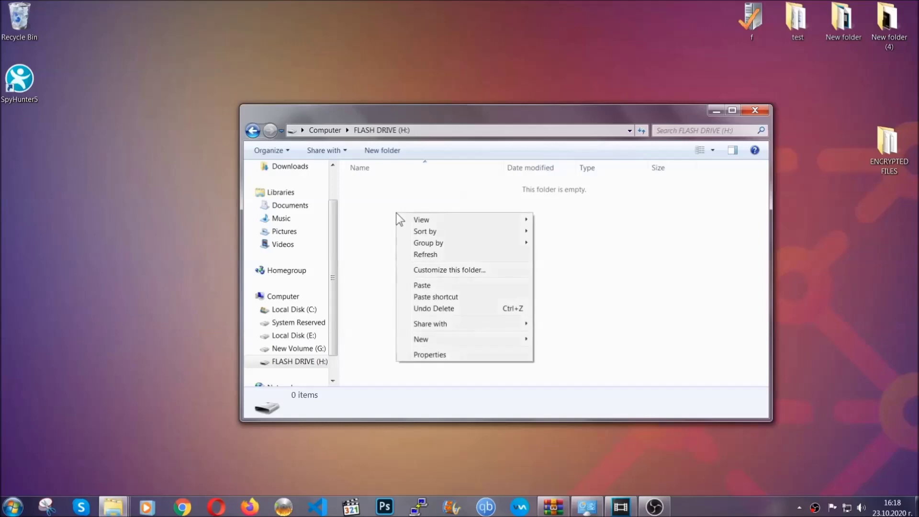
{"action": "left_click", "coordinate": [418, 285]}
{"action": "left_click", "coordinate": [419, 287]}
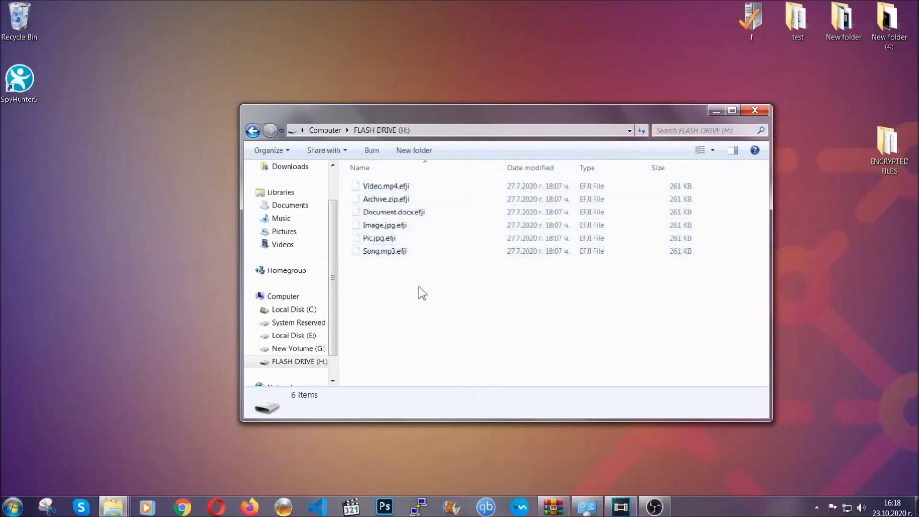
{"action": "left_click", "coordinate": [755, 111]}
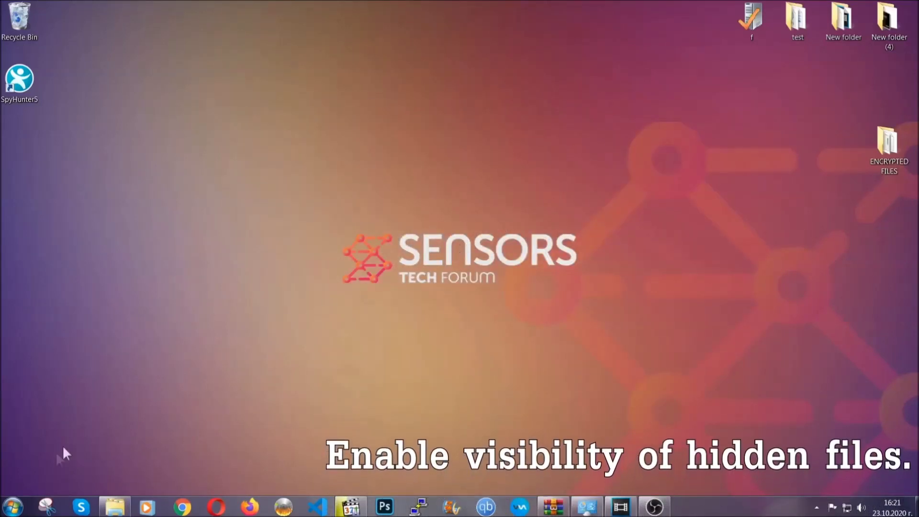
Find 'hidden files and folders' in Start and enable Show hidden files, folders, and drives
{"action": "left_click", "coordinate": [13, 506]}
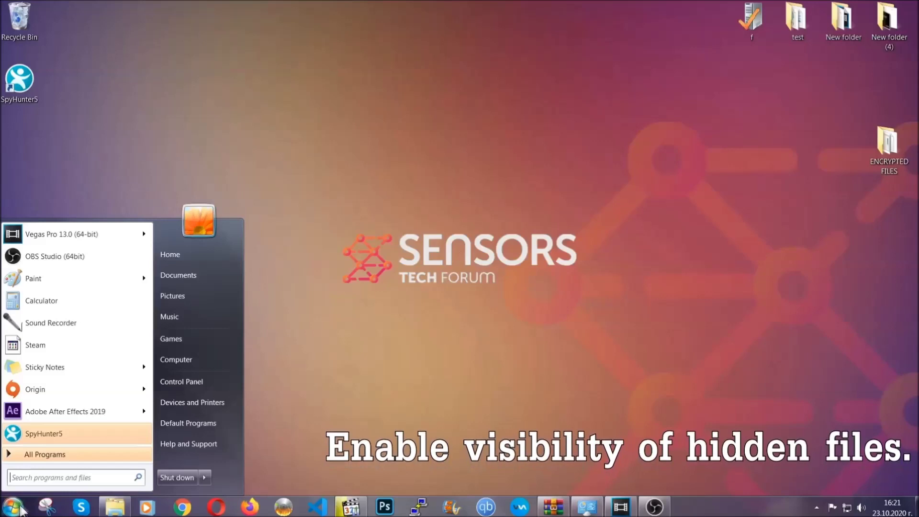
{"action": "left_click", "coordinate": [36, 481]}
{"action": "type", "text": "showh"}
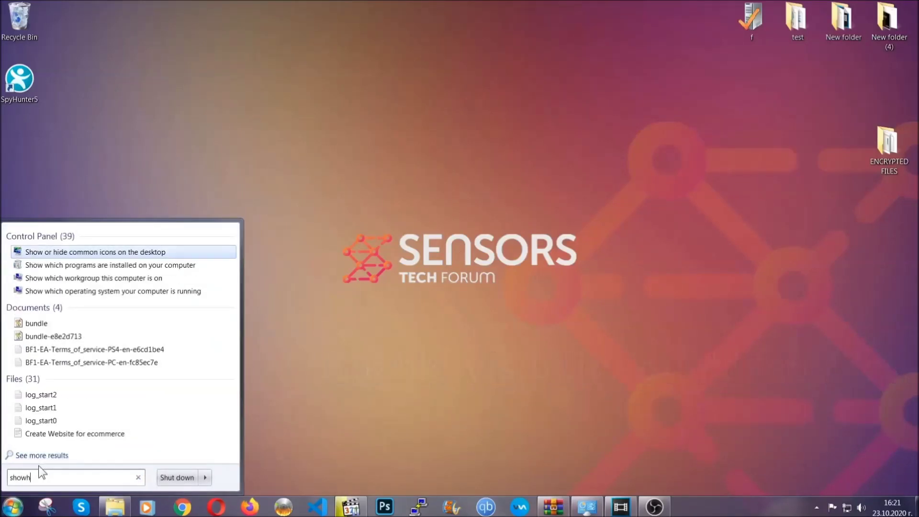
{"action": "key", "text": "BackSpace"}
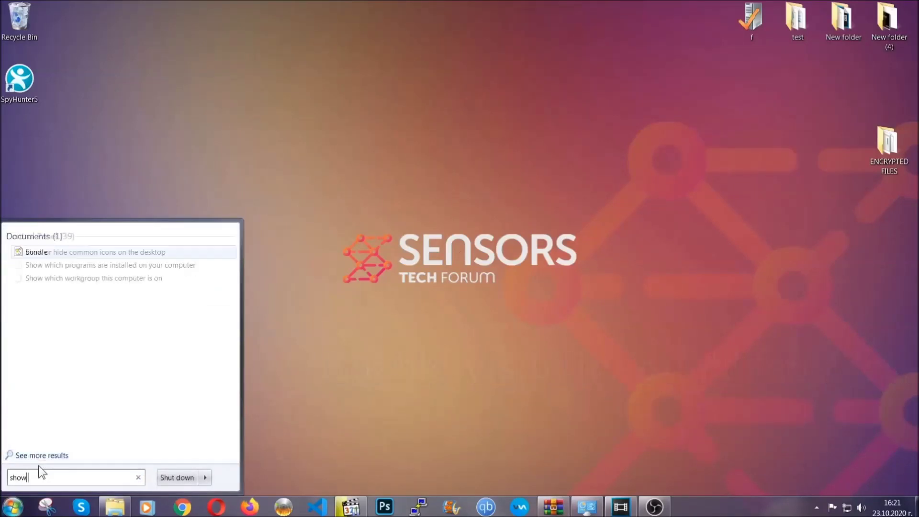
{"action": "type", "text": "hidden files and folders"}
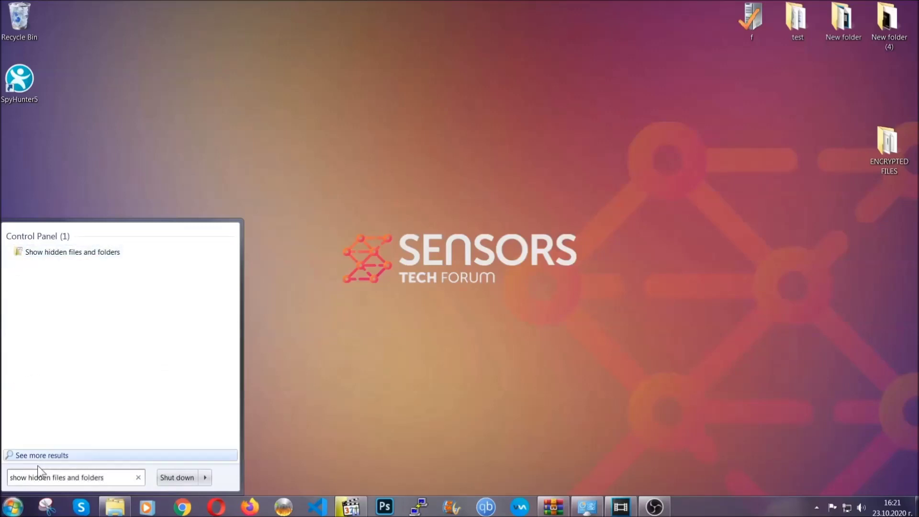
{"action": "left_click", "coordinate": [109, 254]}
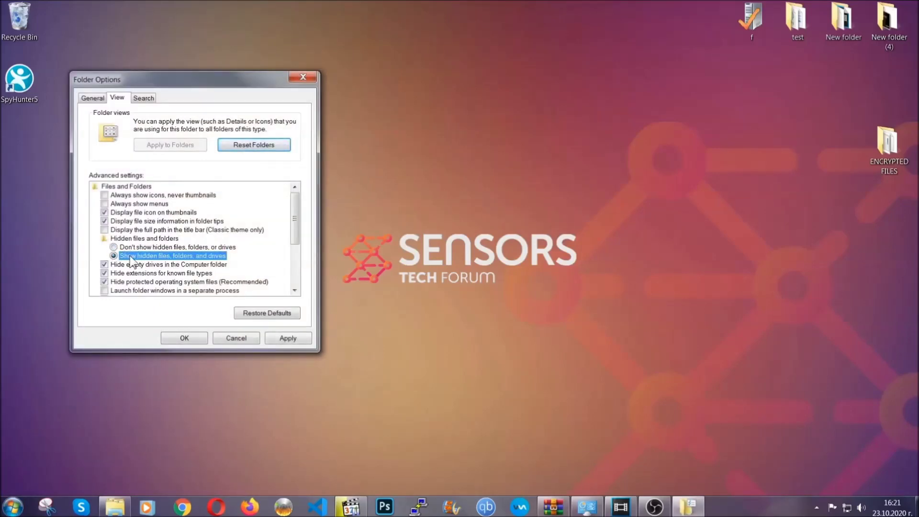
{"action": "left_click", "coordinate": [284, 341]}
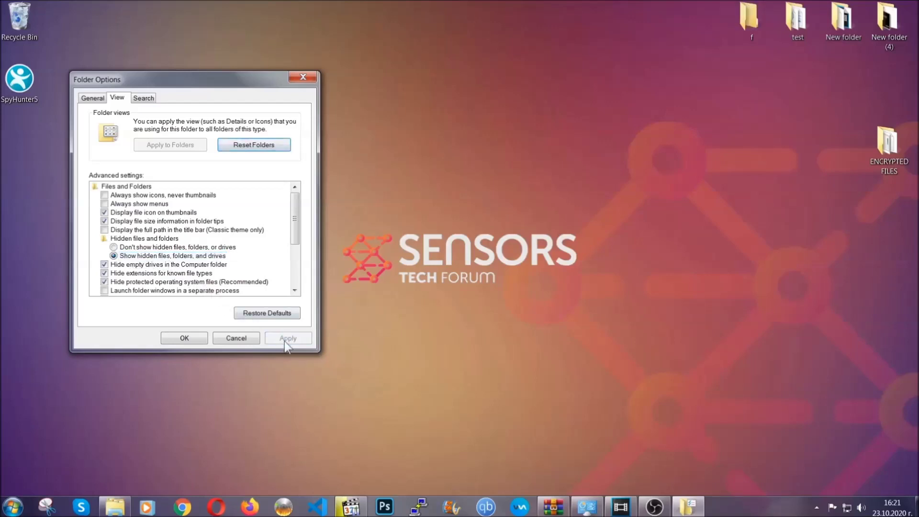
{"action": "left_click", "coordinate": [180, 338]}
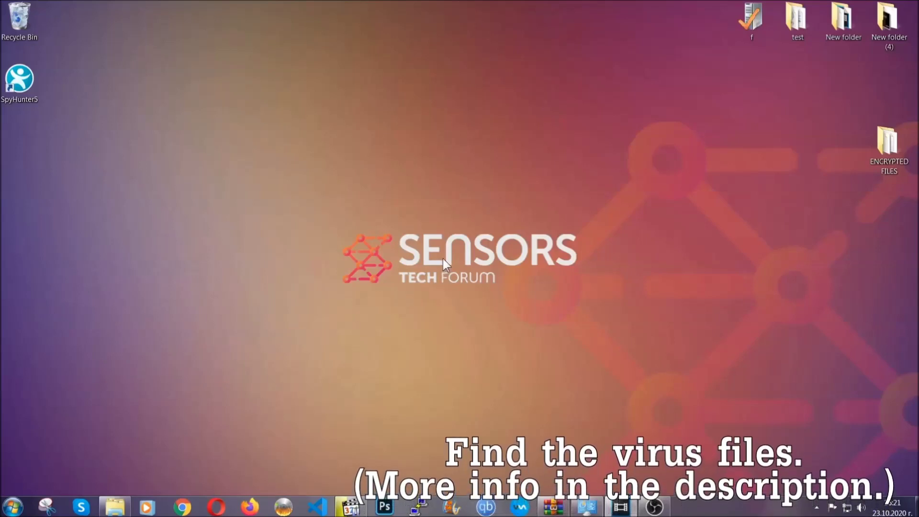
Search the whole Computer for 'fileextension:exe Example Vir'
{"action": "left_click", "coordinate": [12, 506]}
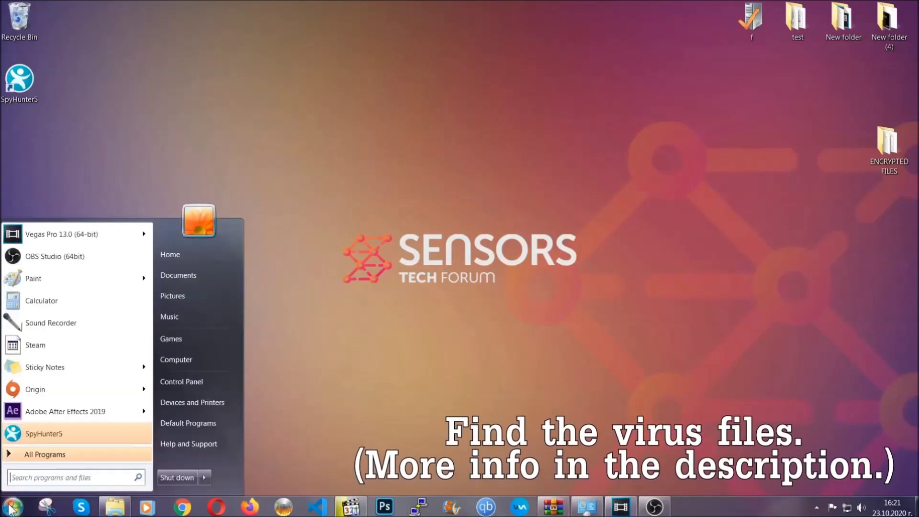
{"action": "left_click", "coordinate": [189, 358]}
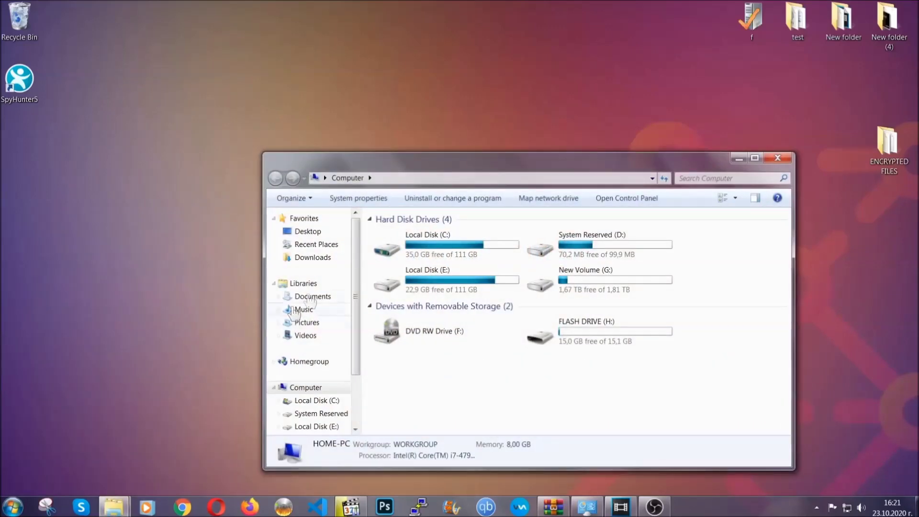
{"action": "left_click_drag", "start_coordinate": [501, 168], "coordinate": [440, 127]}
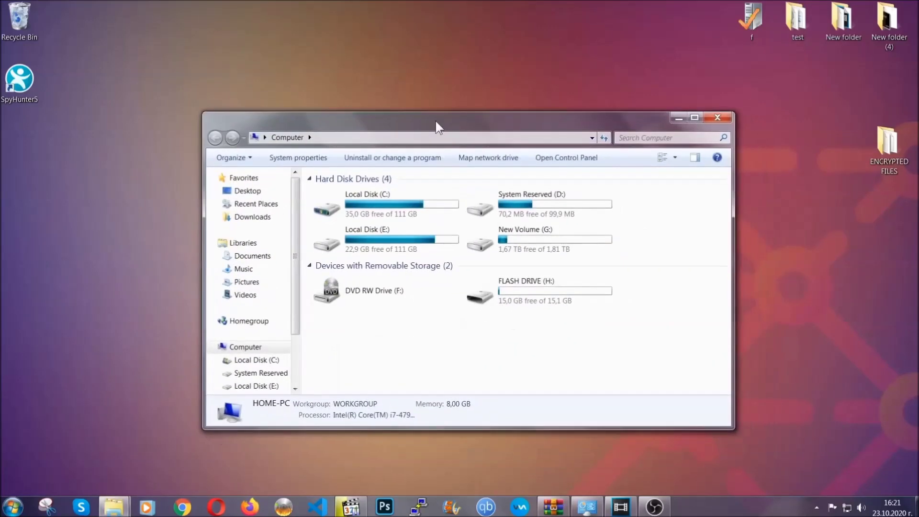
{"action": "left_click", "coordinate": [624, 137]}
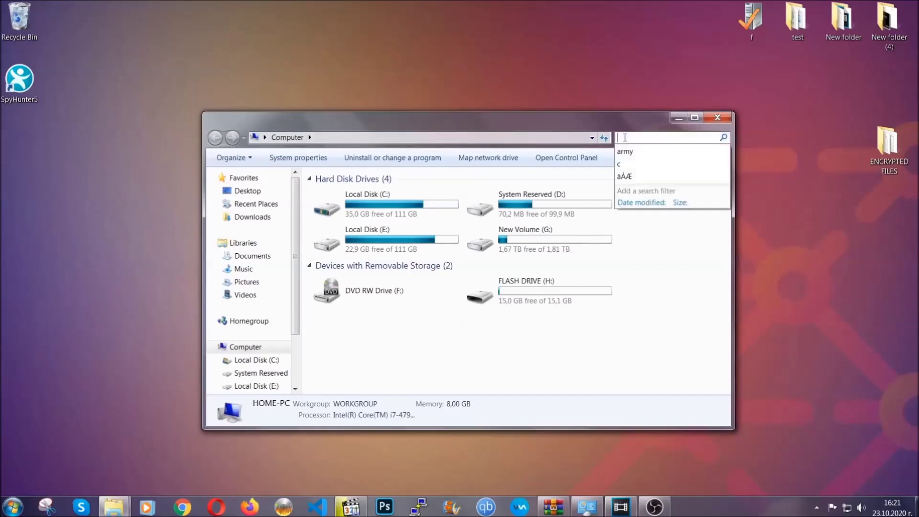
{"action": "type", "text": "file"}
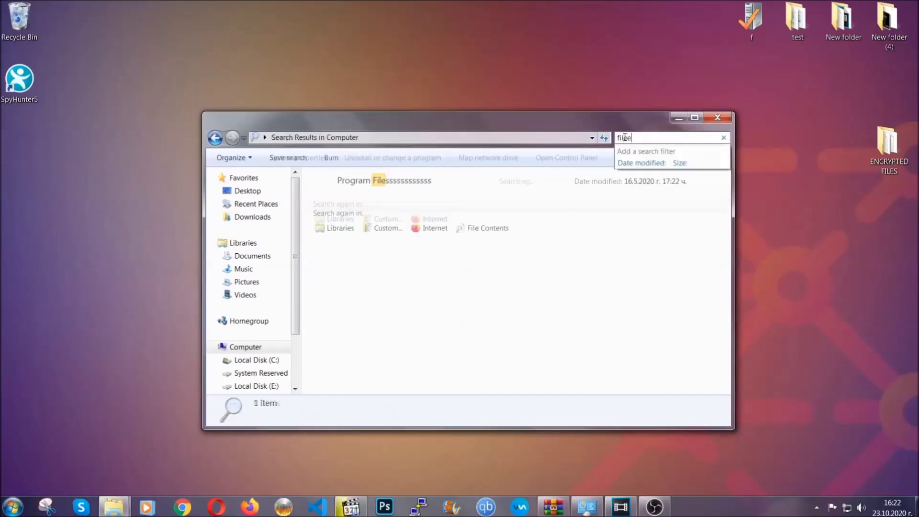
{"action": "type", "text": "extension:exe "}
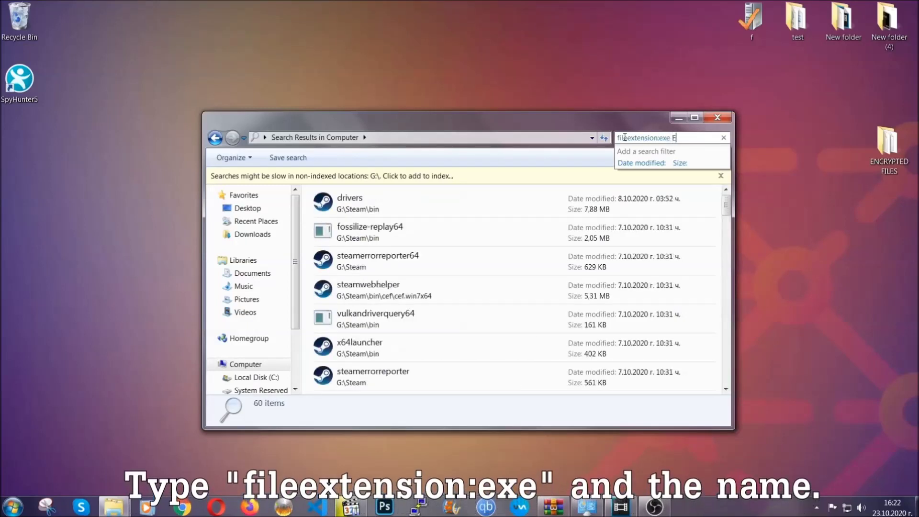
{"action": "type", "text": "Example Virus Name"}
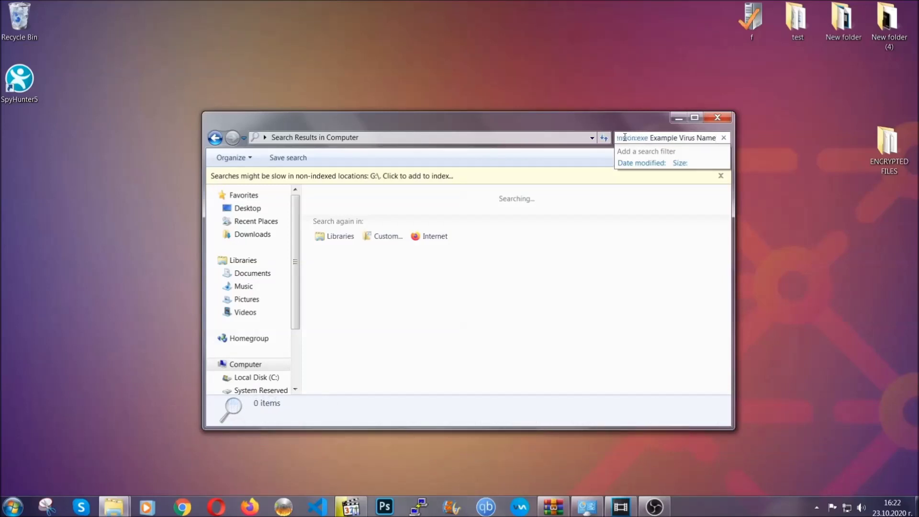
{"action": "key", "text": "Return"}
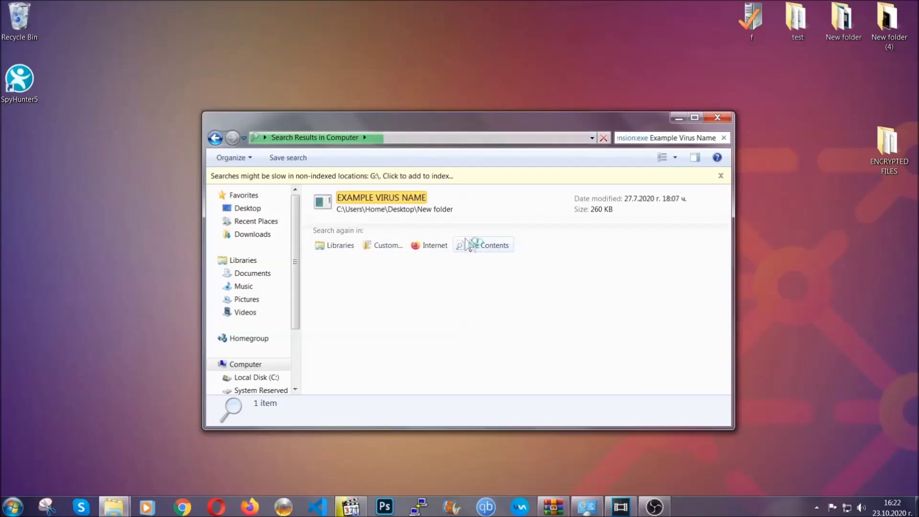
Delete the EXAMPLE VIRUS NAME executable to the Recycle Bin and close the search window
{"action": "left_click", "coordinate": [403, 198]}
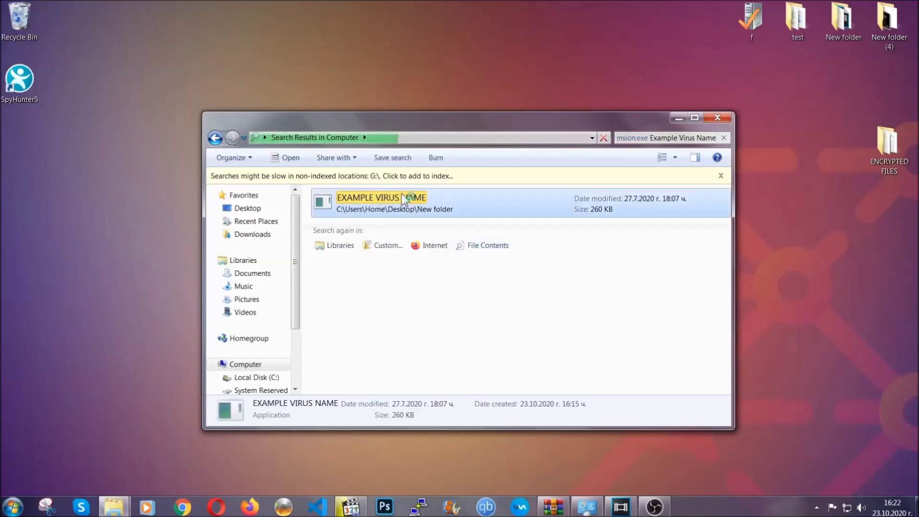
{"action": "right_click", "coordinate": [404, 200]}
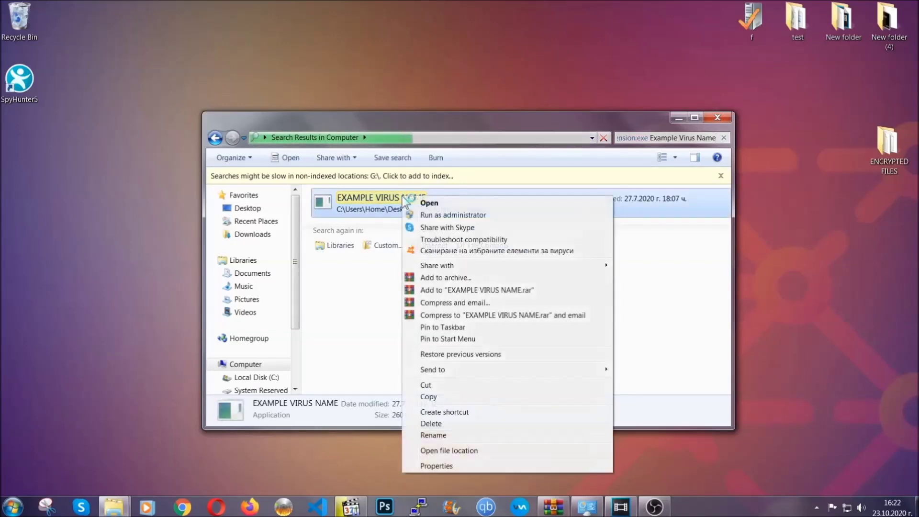
{"action": "left_click", "coordinate": [444, 423]}
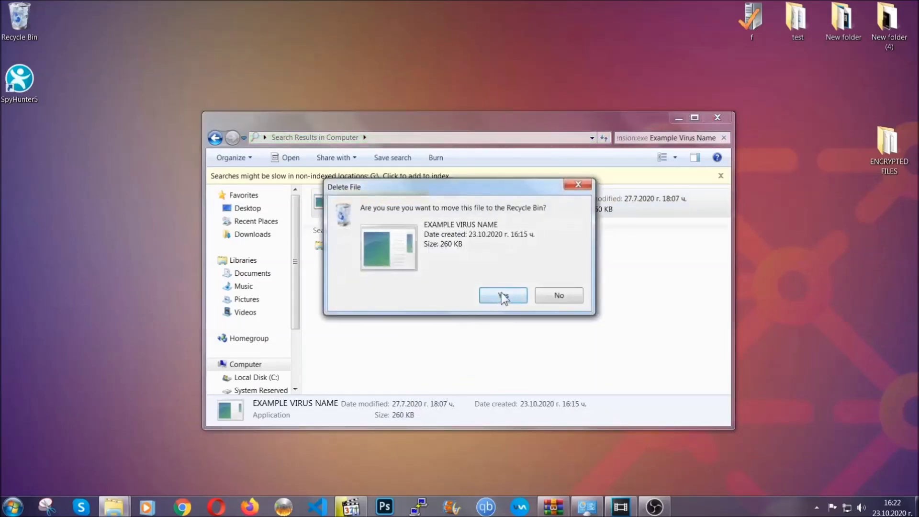
{"action": "left_click", "coordinate": [503, 297]}
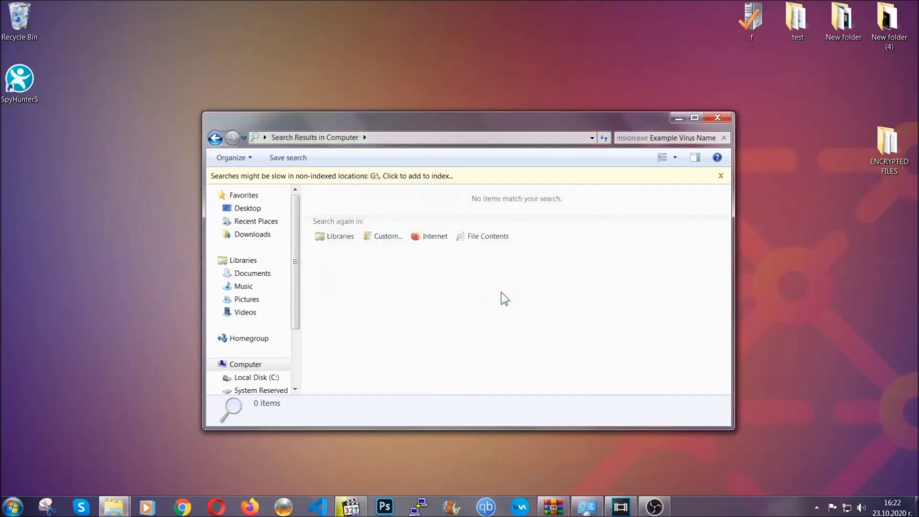
{"action": "left_click", "coordinate": [718, 117]}
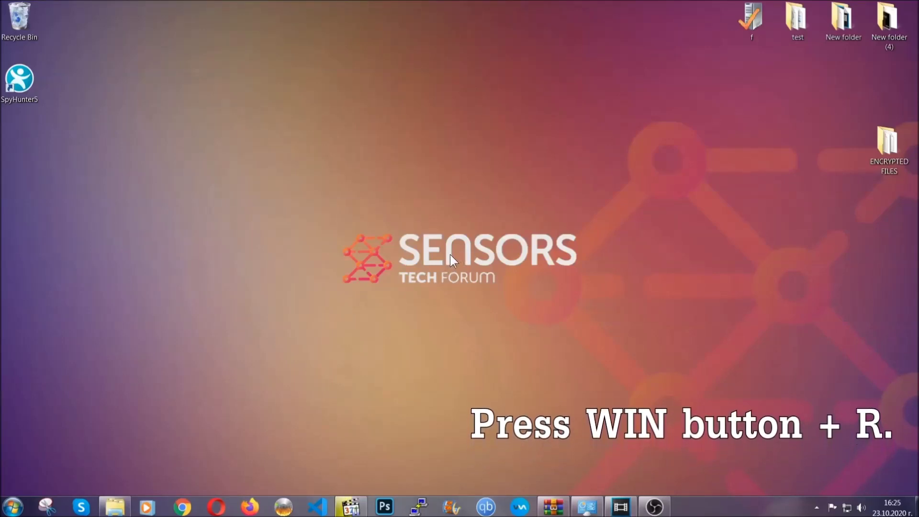
Run REGEDIT from the Win+R box, replacing the old cmd entry
{"action": "key", "text": "super+r"}
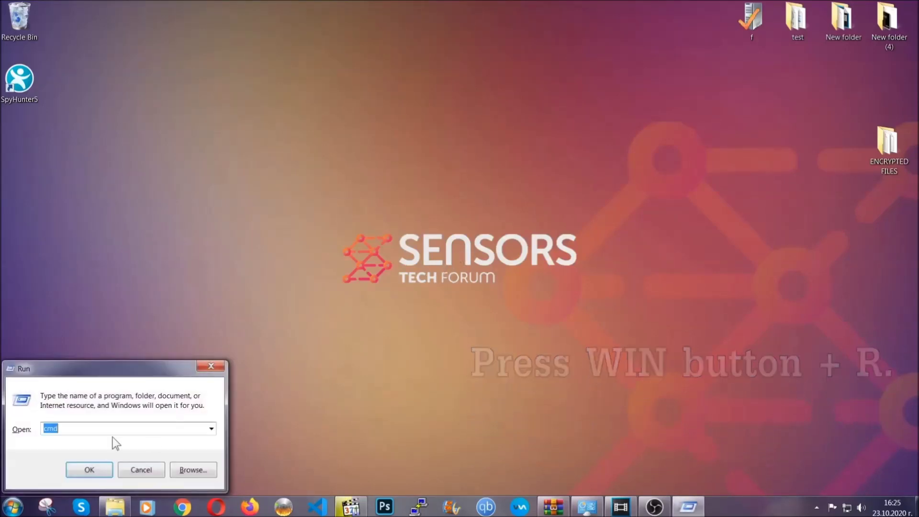
{"action": "left_click", "coordinate": [87, 435]}
{"action": "key", "text": "BackSpace"}
{"action": "key", "text": "BackSpace"}
{"action": "key", "text": "BackSpace"}
{"action": "type", "text": "REGEDIT"}
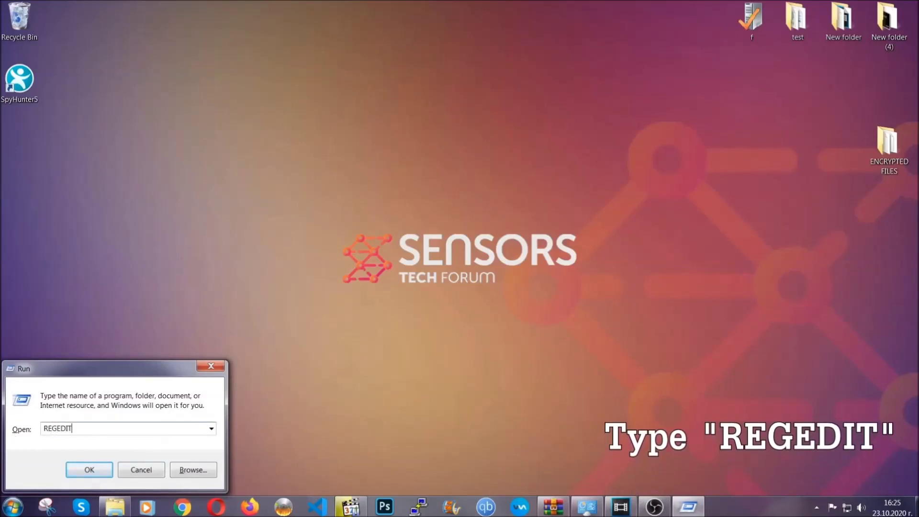
{"action": "left_click", "coordinate": [79, 467]}
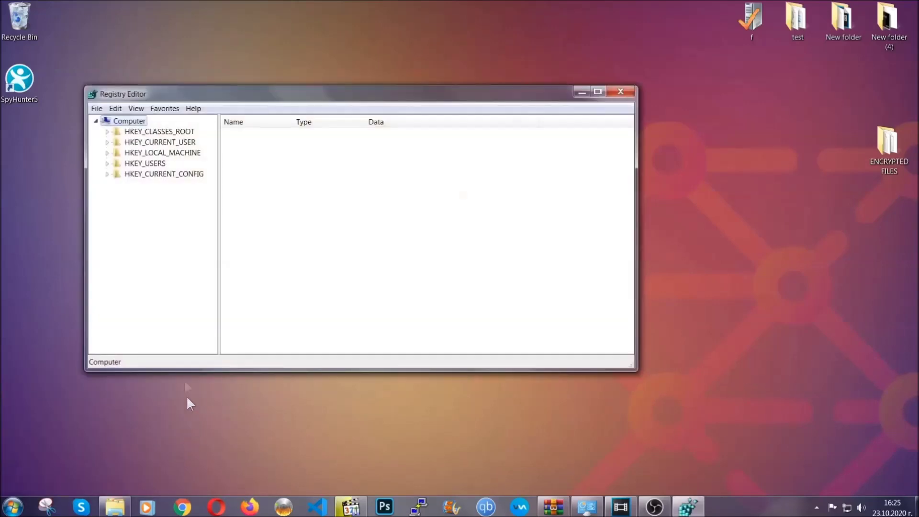
Export the entire registry to the Desktop as BACKUP.reg with range All
{"action": "left_click", "coordinate": [96, 108]}
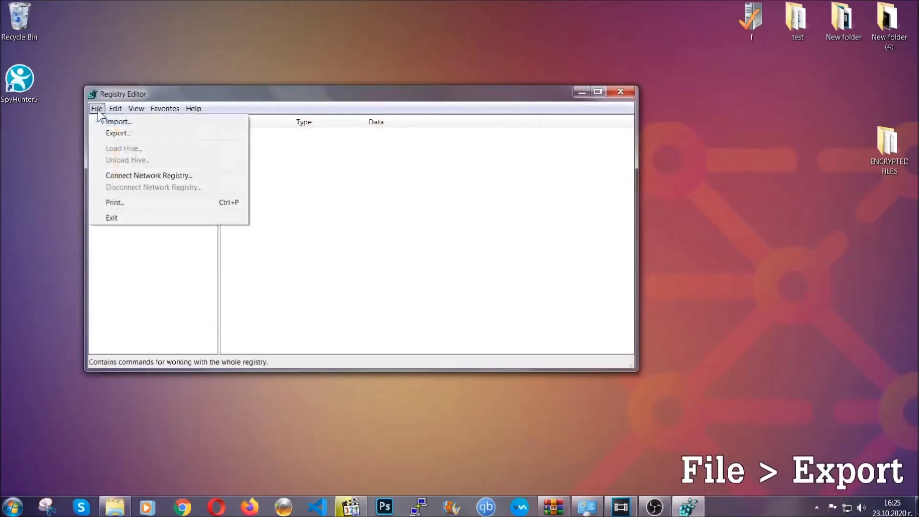
{"action": "left_click", "coordinate": [119, 132]}
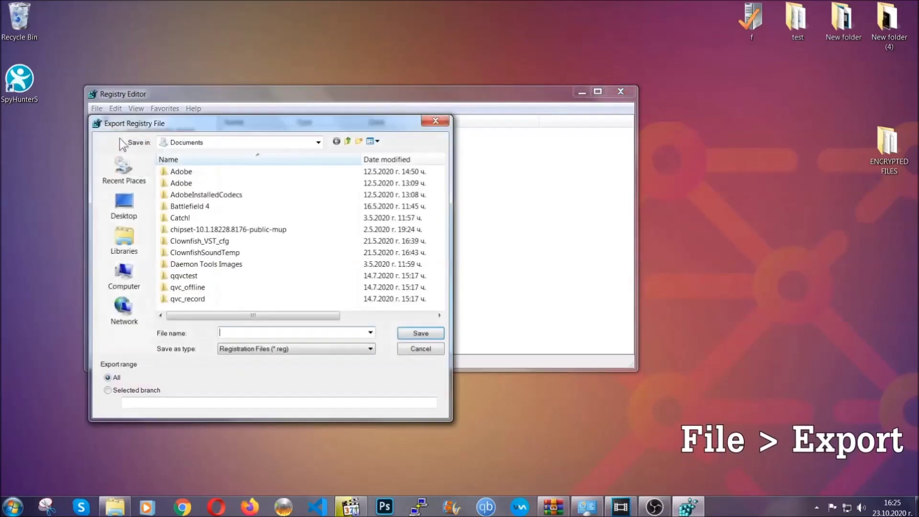
{"action": "left_click", "coordinate": [121, 206]}
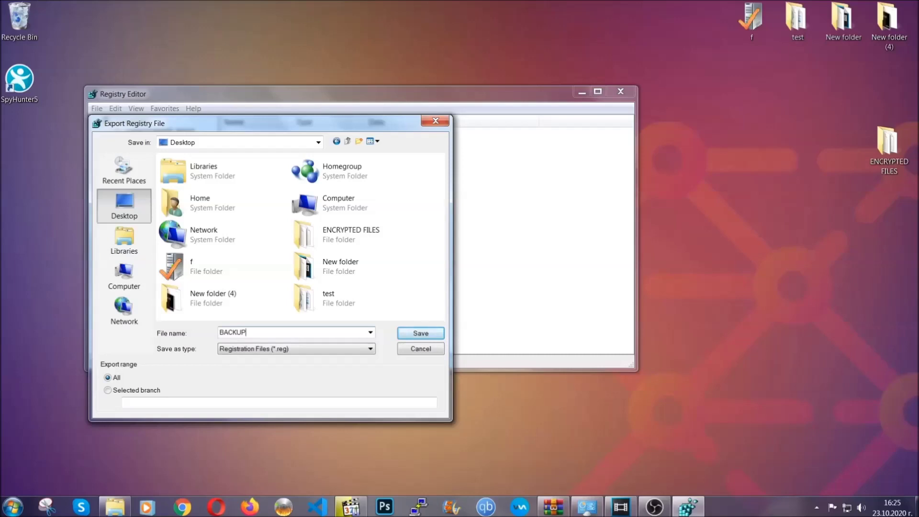
{"action": "left_click", "coordinate": [415, 335]}
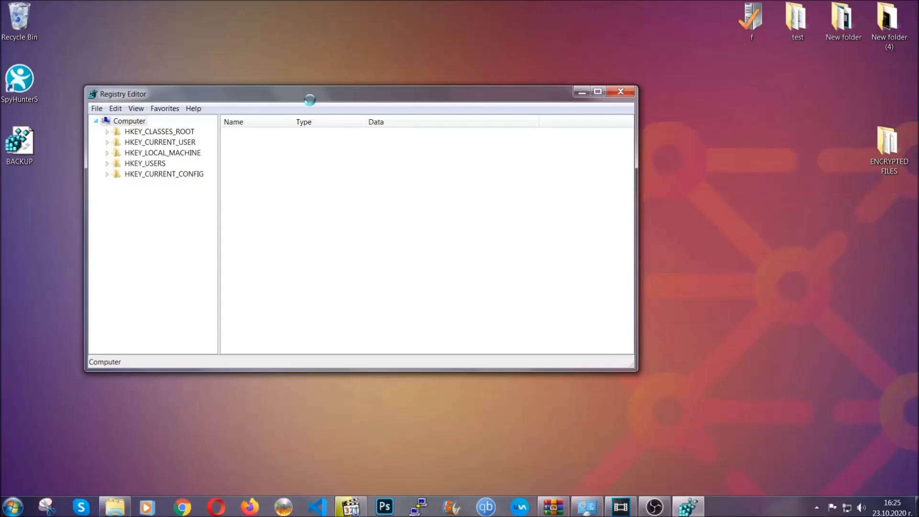
{"action": "left_click_drag", "start_coordinate": [310, 100], "coordinate": [402, 130]}
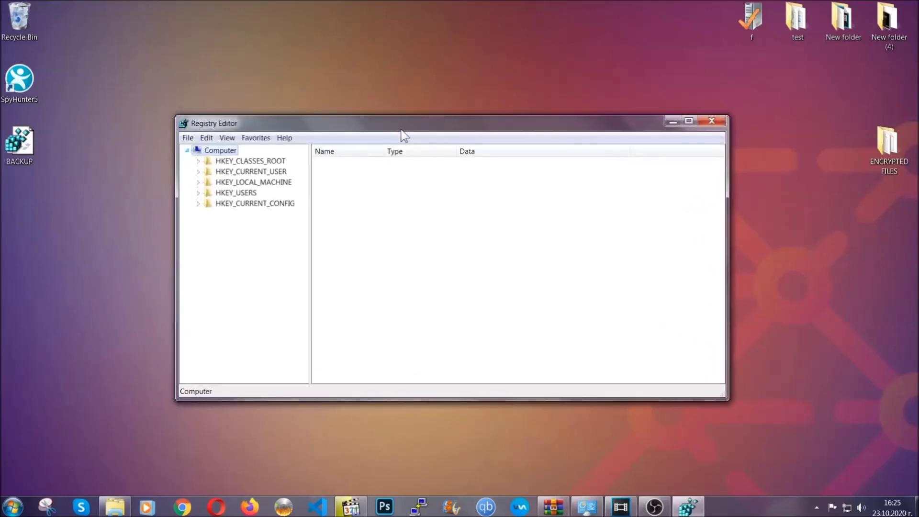
{"action": "left_click", "coordinate": [188, 139]}
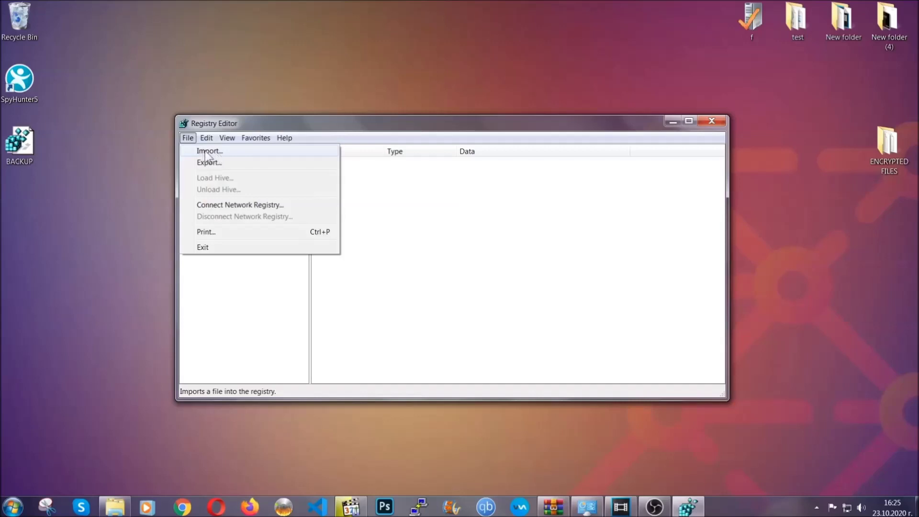
Find RunOnce with Ctrl+F, then select the adjacent HKEY_CURRENT_USER CurrentVersion Run key
{"action": "left_click", "coordinate": [188, 139]}
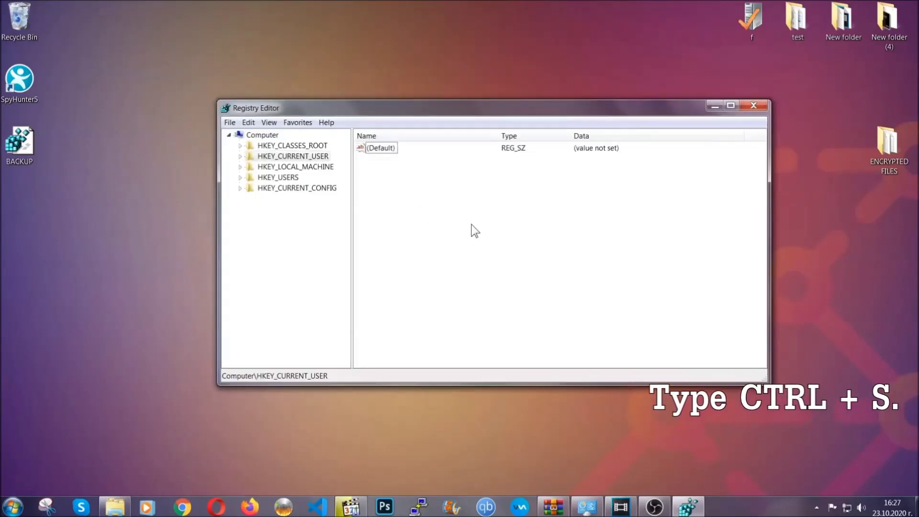
{"action": "key", "text": "ctrl+f"}
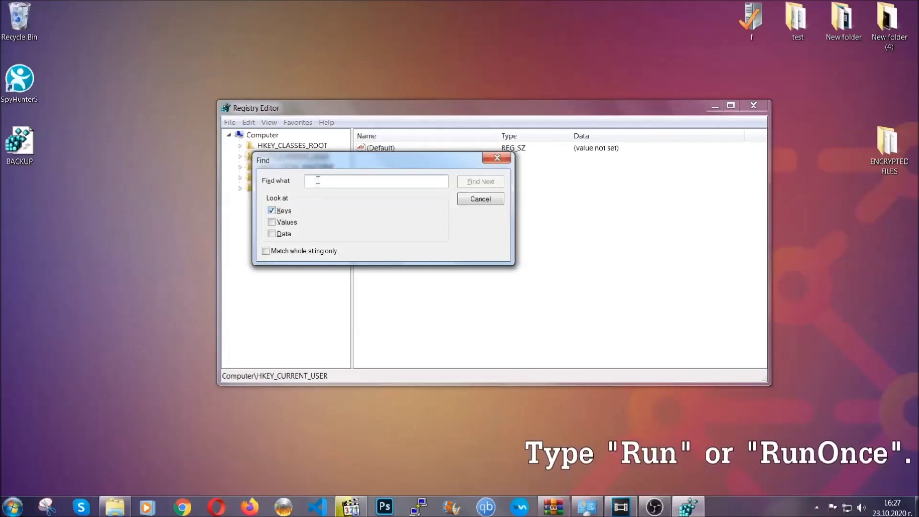
{"action": "type", "text": "RunO"}
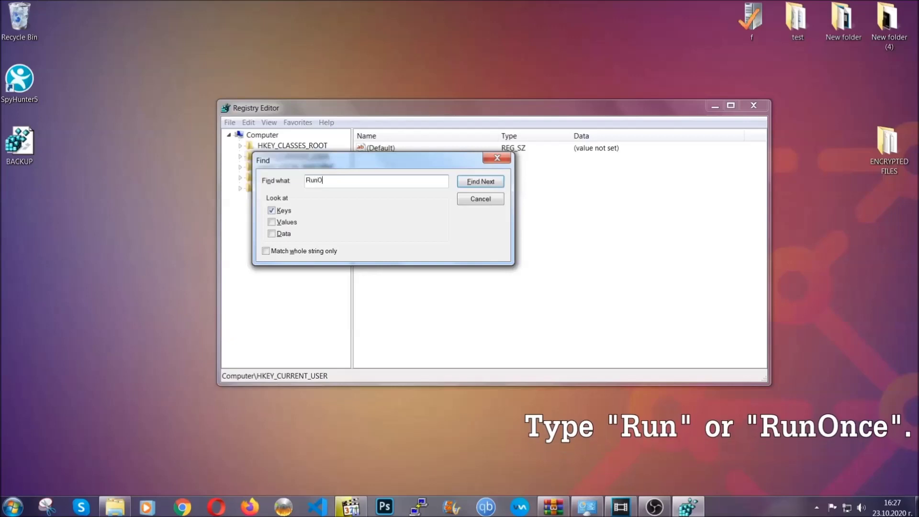
{"action": "type", "text": "nce"}
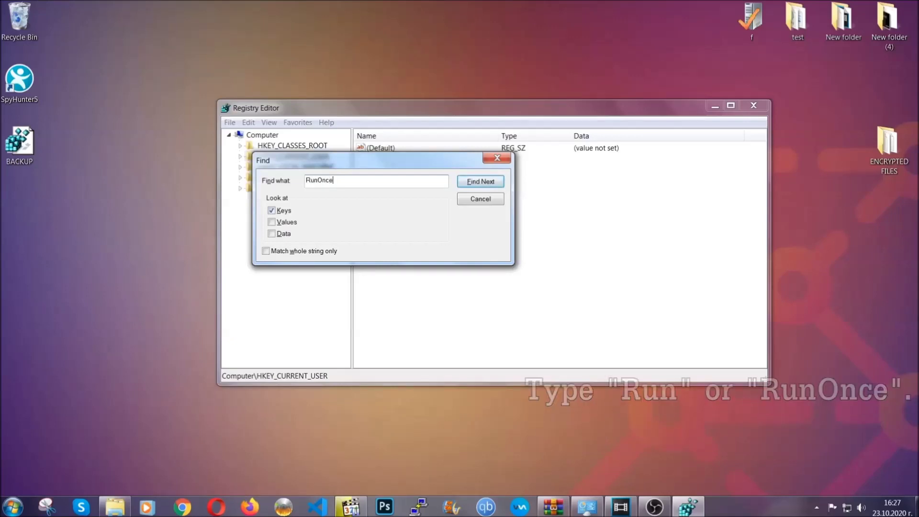
{"action": "left_click", "coordinate": [491, 183]}
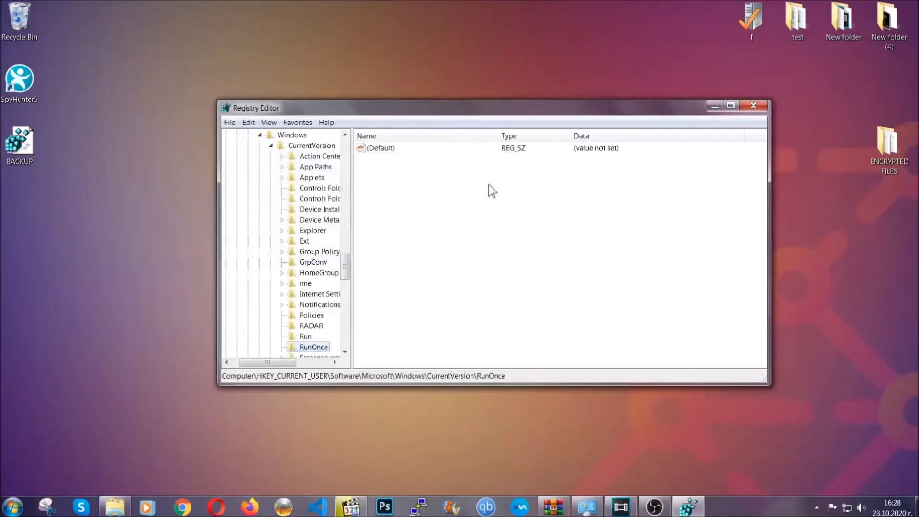
{"action": "left_click_drag", "start_coordinate": [346, 263], "coordinate": [346, 275]}
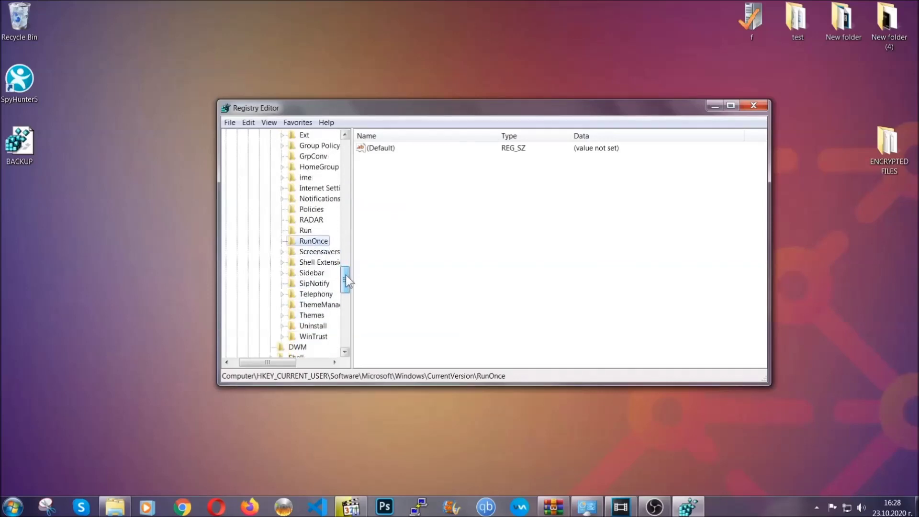
{"action": "left_click", "coordinate": [306, 230]}
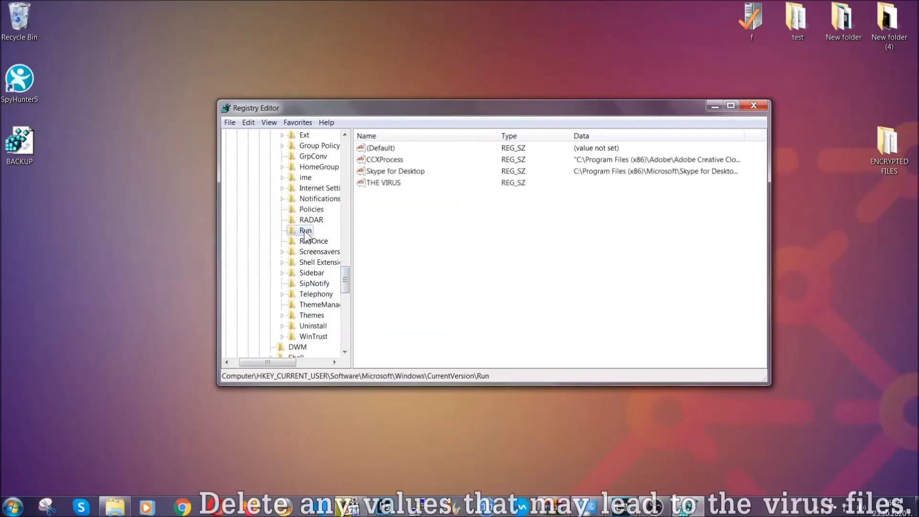
Delete THE VIRUS REG_SZ value from the Run key, confirming the permanent deletion
{"action": "left_click", "coordinate": [377, 184]}
{"action": "right_click", "coordinate": [377, 184]}
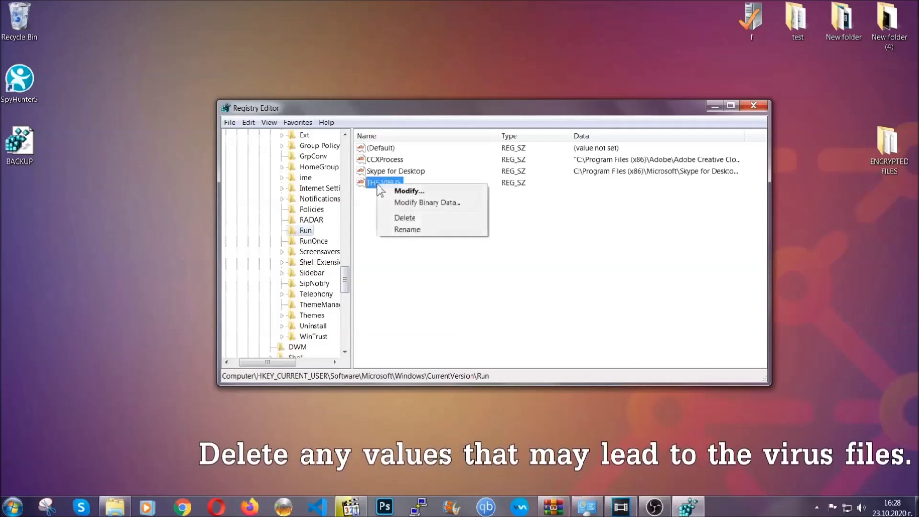
{"action": "left_click", "coordinate": [394, 218]}
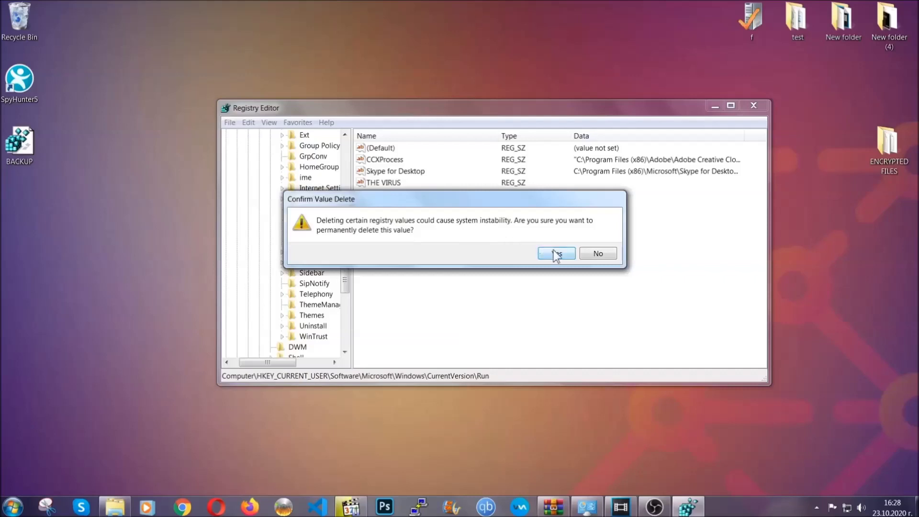
{"action": "left_click", "coordinate": [556, 253]}
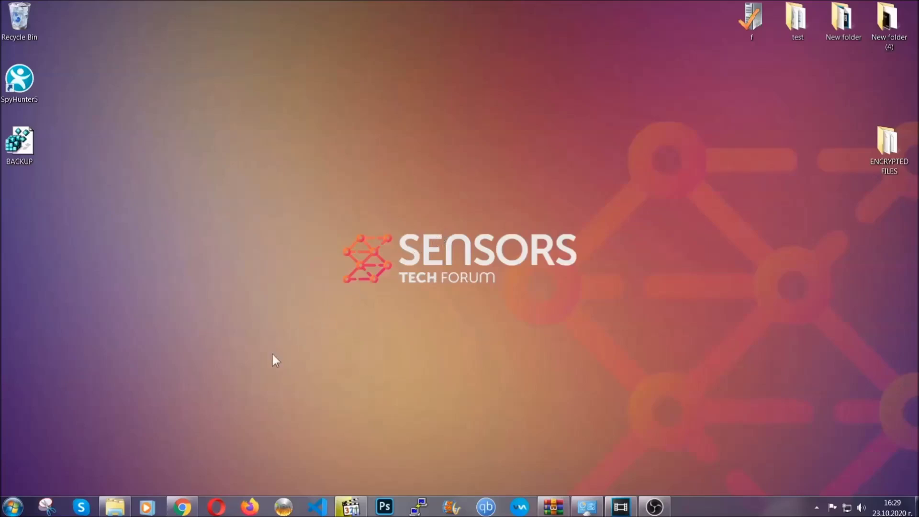
Return to the SensorsTechForum recovery article and expand Method 2 - Restore Data via Windows Backup
{"action": "left_click", "coordinate": [182, 508]}
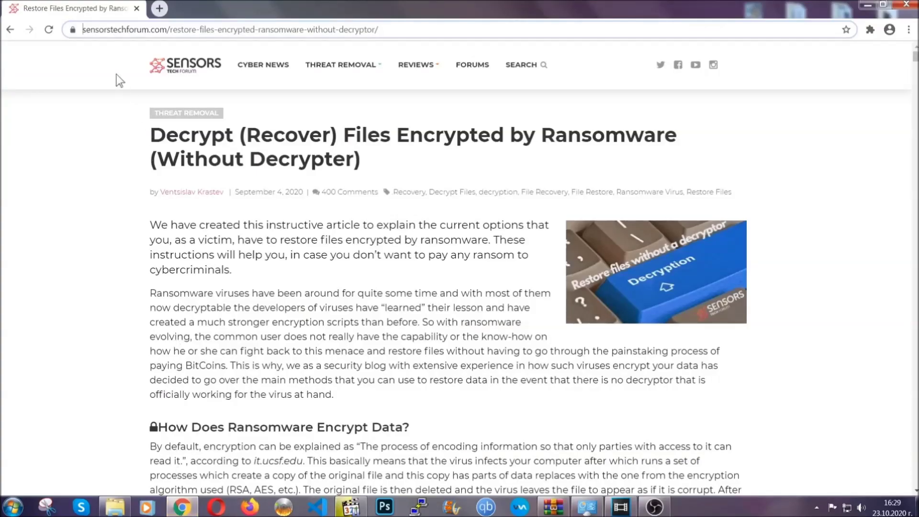
{"action": "left_click_drag", "start_coordinate": [83, 29], "coordinate": [415, 33]}
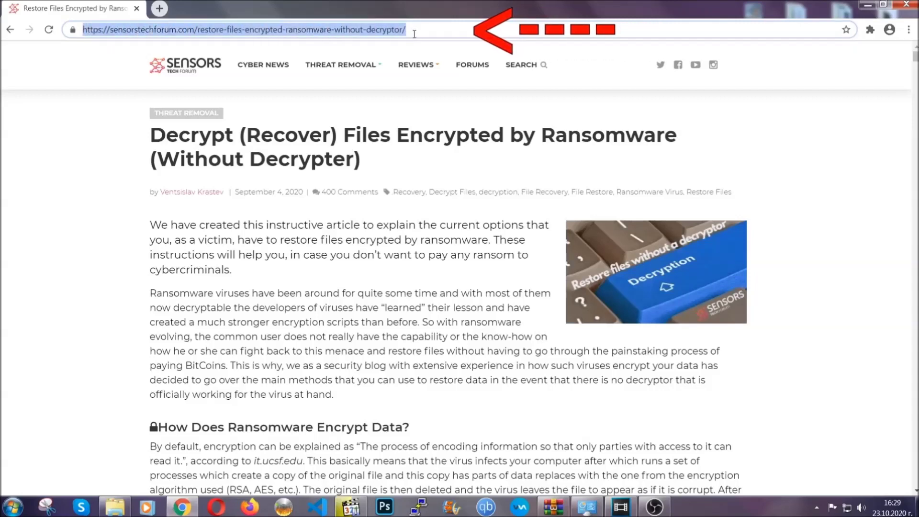
{"action": "mouse_move", "coordinate": [415, 93]}
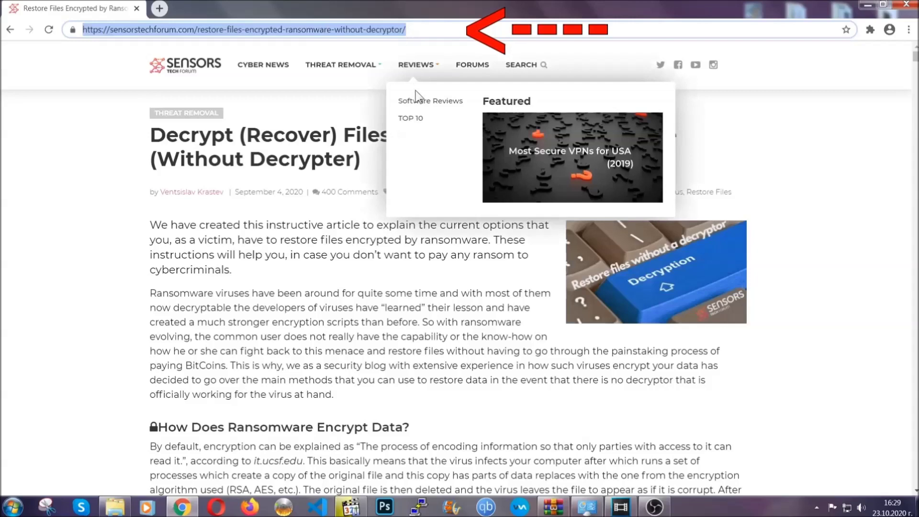
{"action": "scroll", "coordinate": [472, 262], "scroll_direction": "down", "scroll_amount": 5}
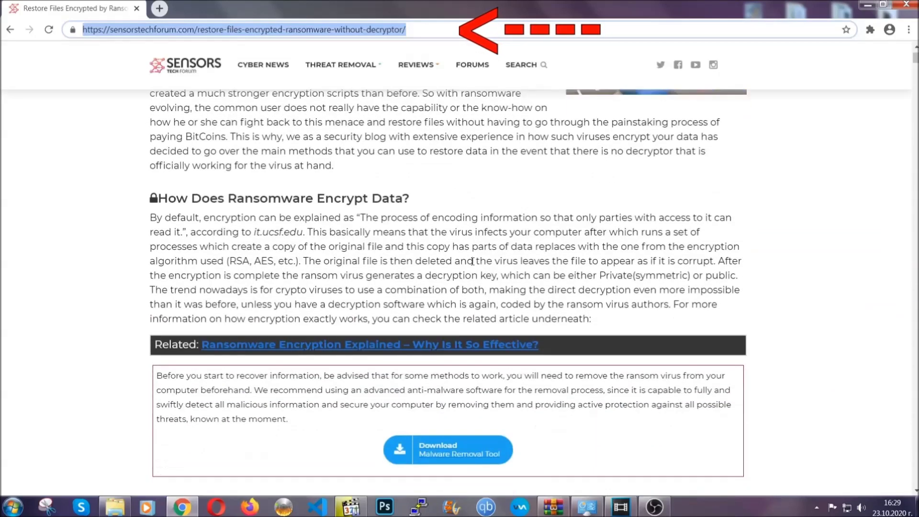
{"action": "scroll", "coordinate": [472, 262], "scroll_direction": "down", "scroll_amount": 7}
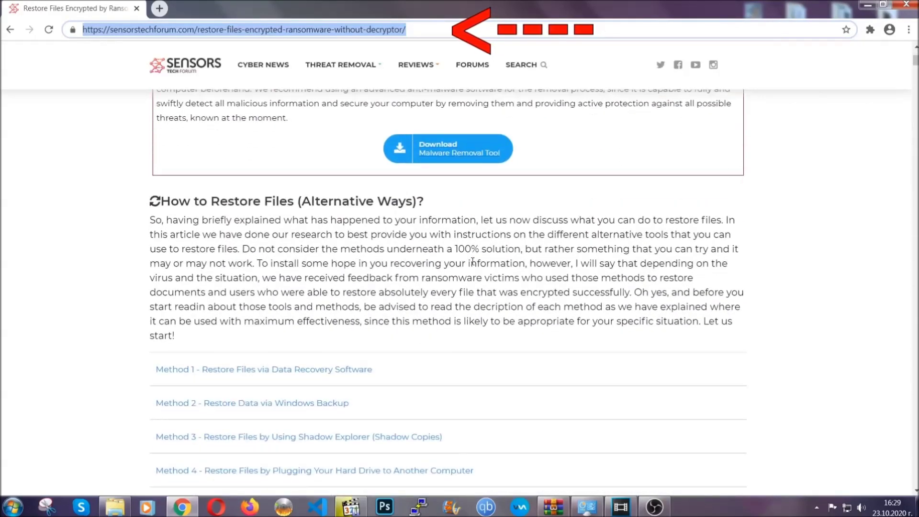
{"action": "scroll", "coordinate": [474, 262], "scroll_direction": "down", "scroll_amount": 4}
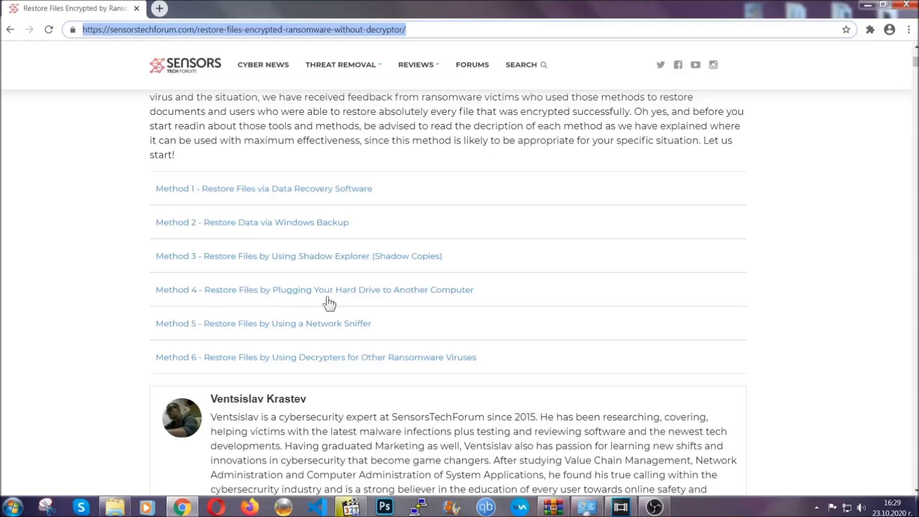
{"action": "left_click", "coordinate": [286, 222]}
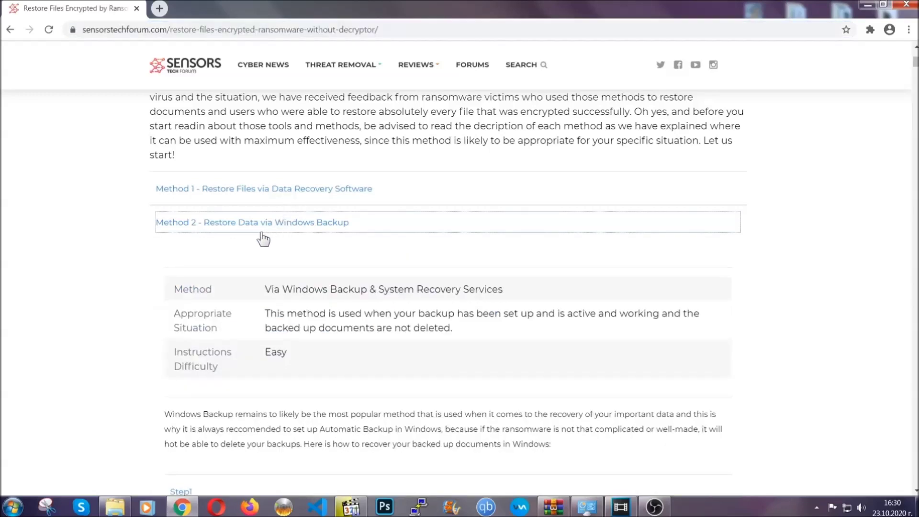
Expand Step1, Step2 and Step3 of the article's Method 2 Windows Backup instructions
{"action": "left_click_drag", "start_coordinate": [264, 288], "coordinate": [323, 357]}
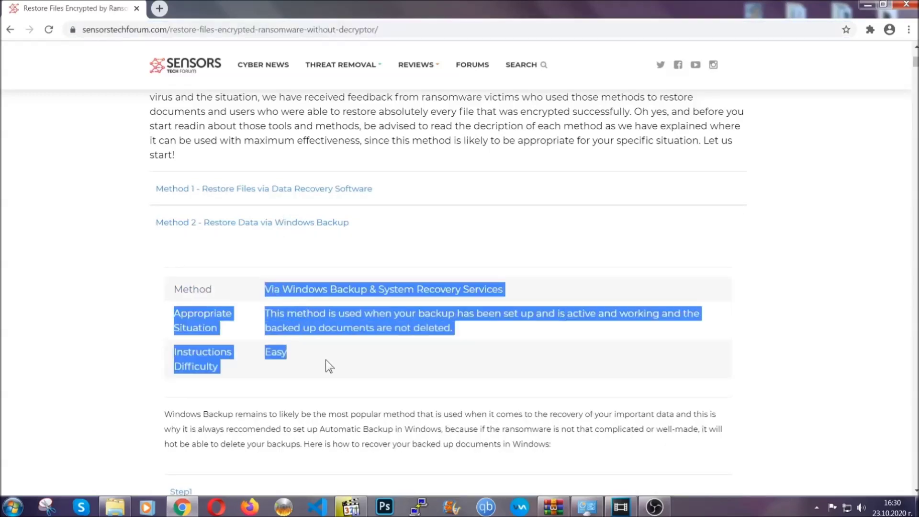
{"action": "left_click", "coordinate": [328, 357]}
{"action": "scroll", "coordinate": [329, 357], "scroll_direction": "down", "scroll_amount": 4}
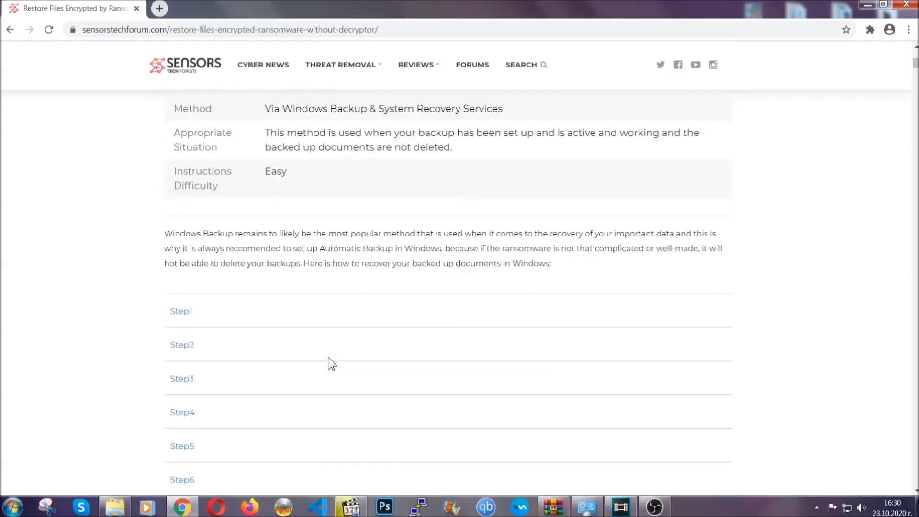
{"action": "scroll", "coordinate": [328, 357], "scroll_direction": "down", "scroll_amount": 1}
{"action": "left_click", "coordinate": [191, 253]}
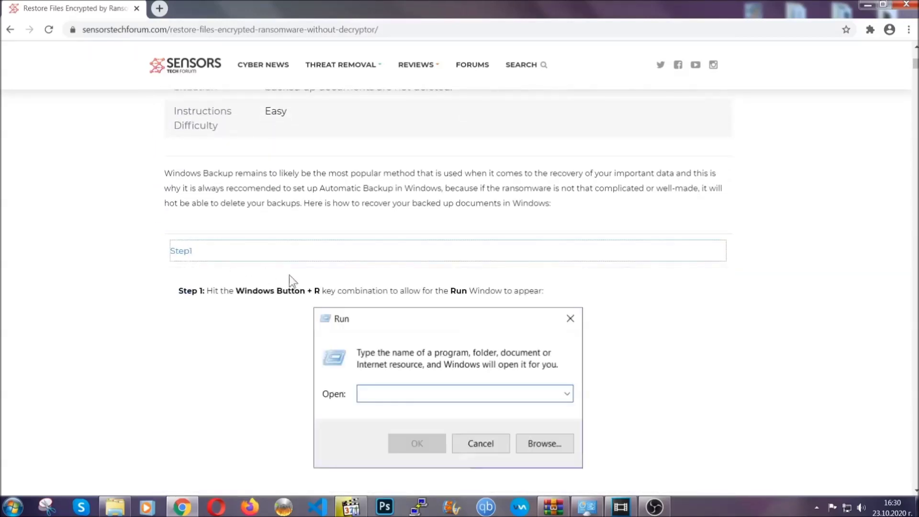
{"action": "scroll", "coordinate": [430, 297], "scroll_direction": "down", "scroll_amount": 5}
{"action": "left_click", "coordinate": [214, 299]}
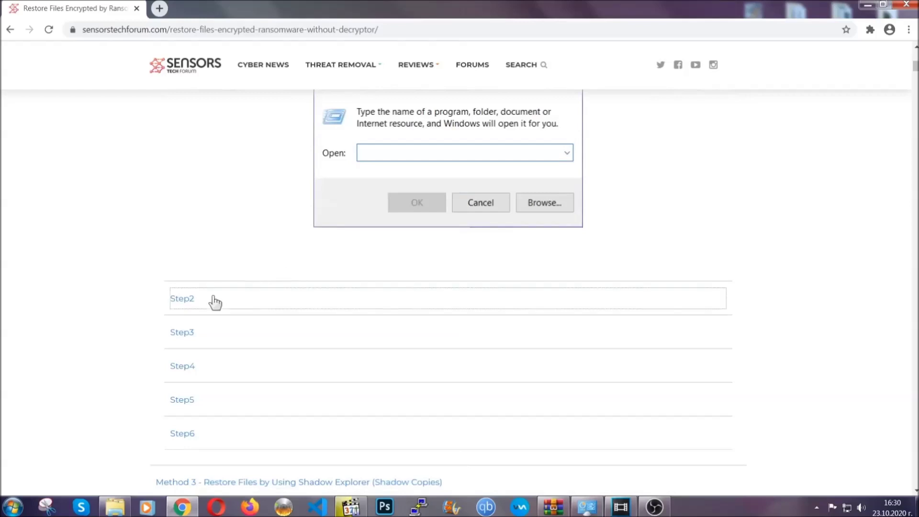
{"action": "scroll", "coordinate": [397, 307], "scroll_direction": "down", "scroll_amount": 5}
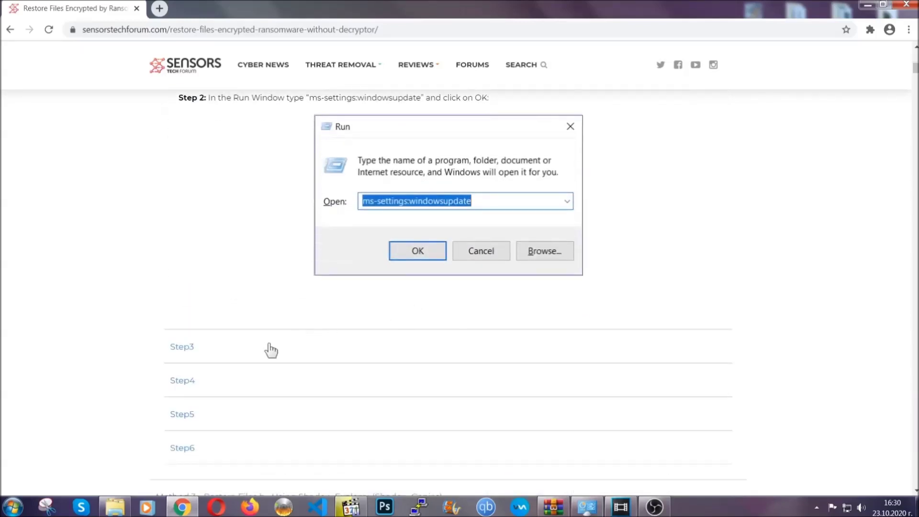
{"action": "left_click", "coordinate": [272, 349]}
Review the expanded backup steps, then minimise Chrome so the desktop shows
{"action": "scroll", "coordinate": [407, 328], "scroll_direction": "down", "scroll_amount": 4}
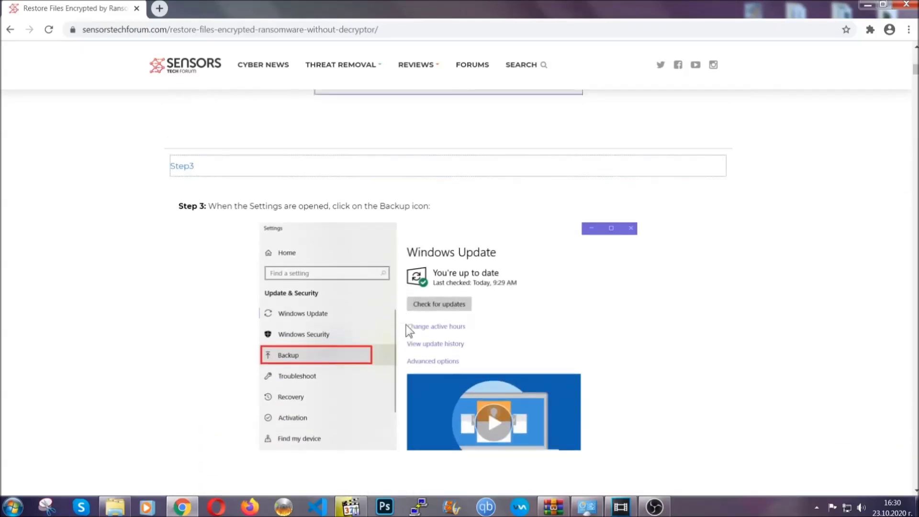
{"action": "scroll", "coordinate": [406, 324], "scroll_direction": "down", "scroll_amount": 3}
{"action": "scroll", "coordinate": [404, 326], "scroll_direction": "down", "scroll_amount": 2}
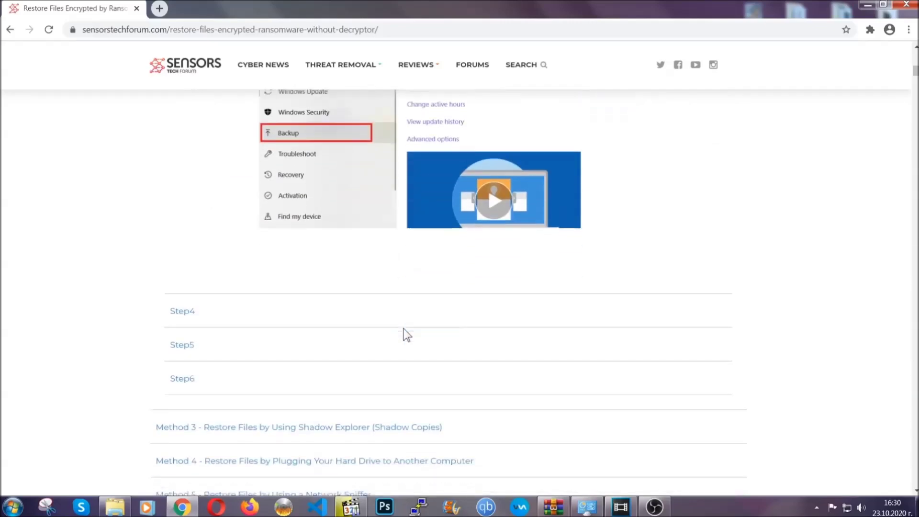
{"action": "scroll", "coordinate": [404, 329], "scroll_direction": "down", "scroll_amount": 8}
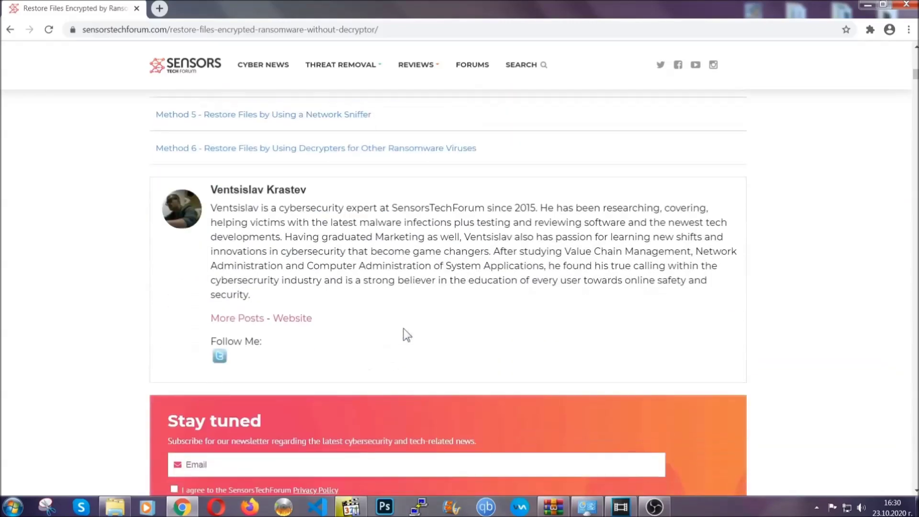
{"action": "scroll", "coordinate": [403, 328], "scroll_direction": "up", "scroll_amount": 20}
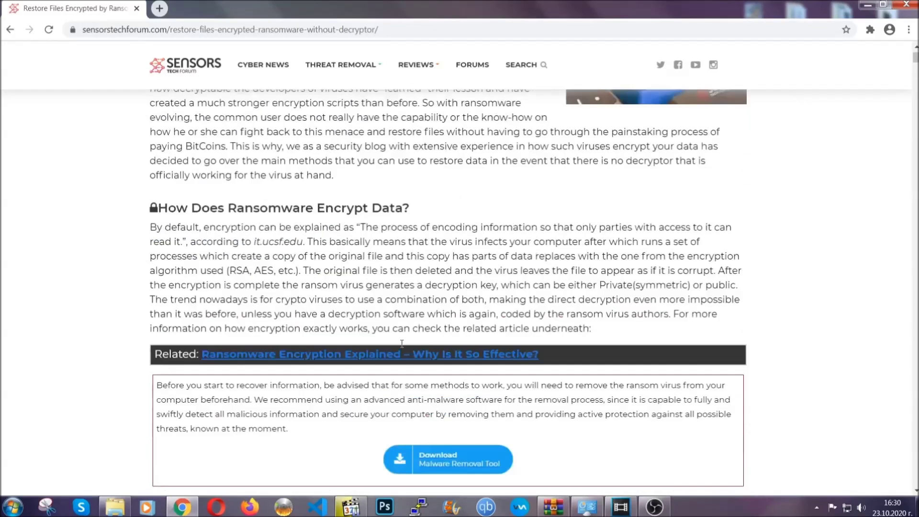
{"action": "scroll", "coordinate": [402, 343], "scroll_direction": "up", "scroll_amount": 5}
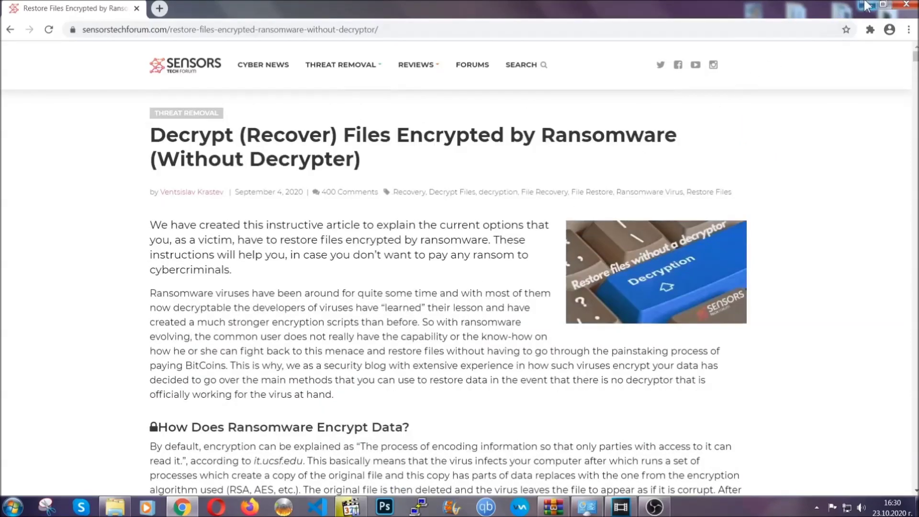
{"action": "left_click", "coordinate": [865, 6]}
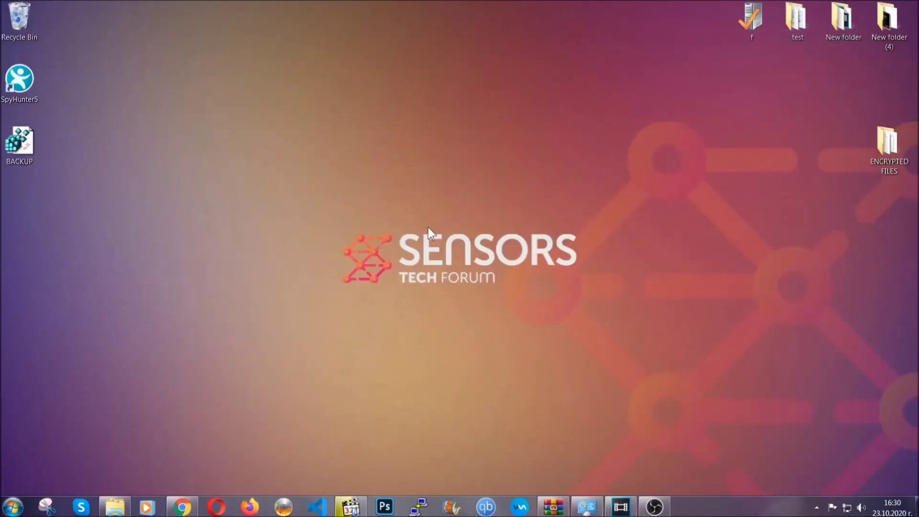